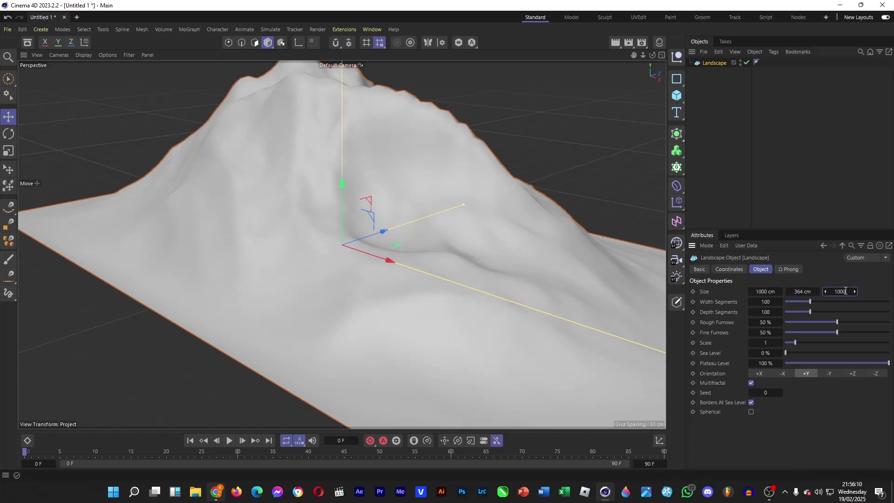
Size the landscape to 1000 × 407 × 1000 cm, with 40 width and 42 depth segments and both furrow settings at 100%.
{"action": "key", "text": "Return"}
{"action": "scroll", "coordinate": [326, 223], "scroll_direction": "down", "scroll_amount": 4}
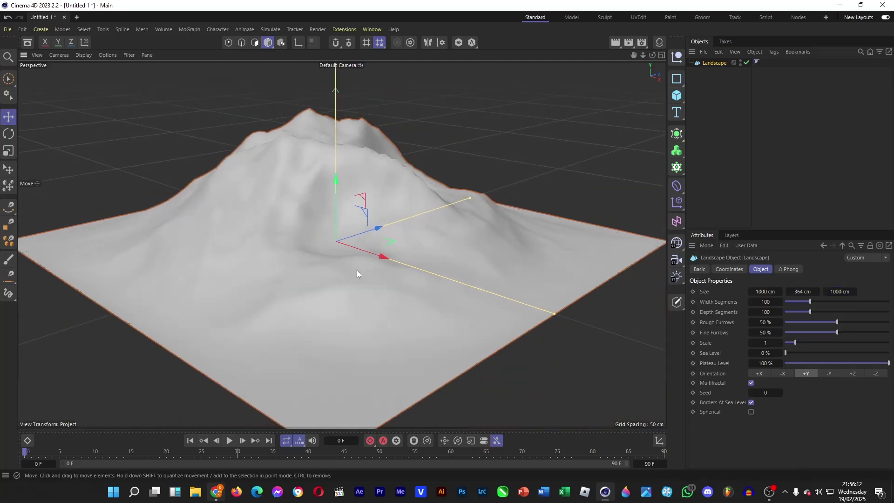
{"action": "left_click_drag", "start_coordinate": [801, 291], "coordinate": [795, 313]}
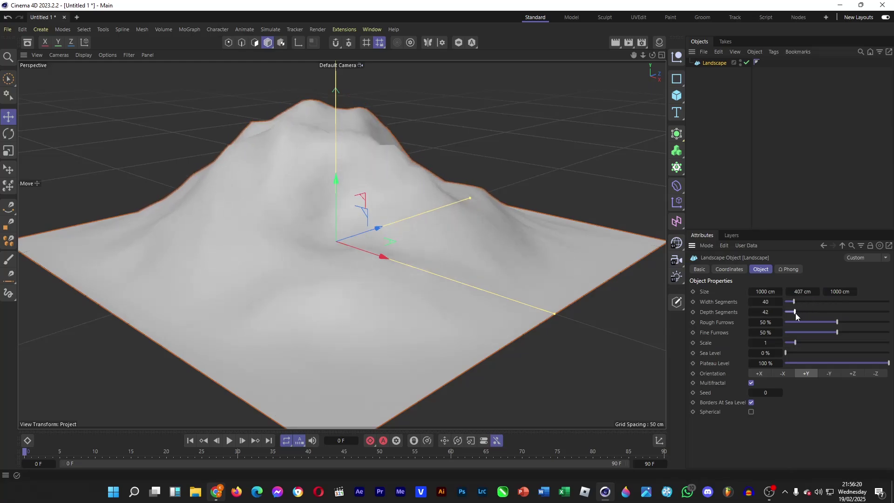
{"action": "left_click_drag", "start_coordinate": [837, 322], "coordinate": [889, 334]}
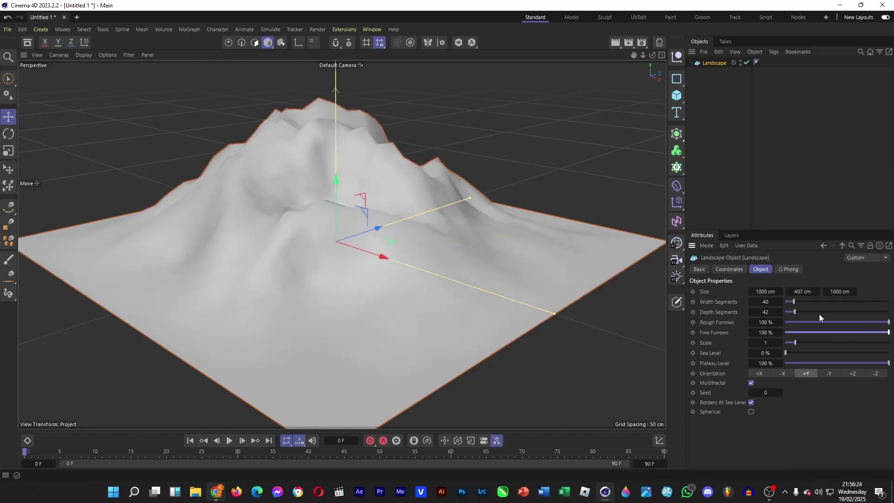
Refine the landscape to 130 width and 200 depth segments, with scale 2.56 and rough furrows at 46%.
{"action": "left_click_drag", "start_coordinate": [795, 312], "coordinate": [813, 302]}
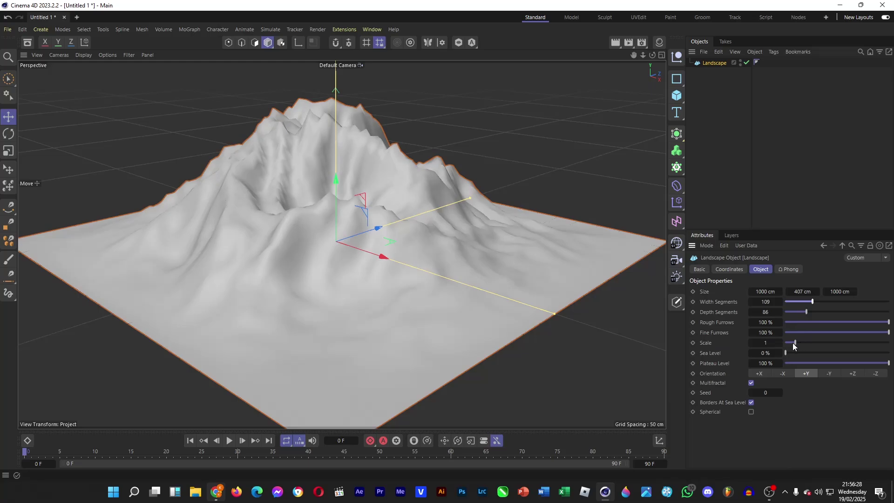
{"action": "left_click_drag", "start_coordinate": [794, 345], "coordinate": [812, 344]}
{"action": "left_click_drag", "start_coordinate": [869, 333], "coordinate": [818, 305]}
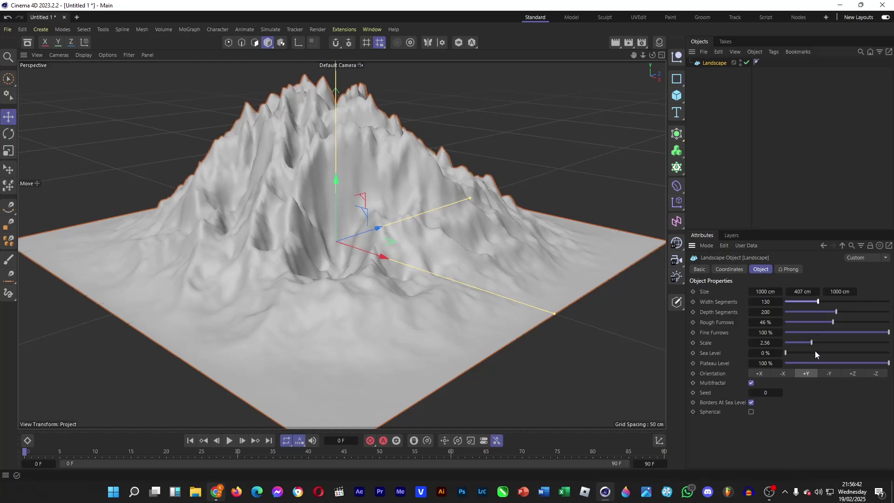
Set the landscape's sea level to 30%, plateau level to 100% and seed to 32.
{"action": "left_click_drag", "start_coordinate": [788, 352], "coordinate": [817, 354]}
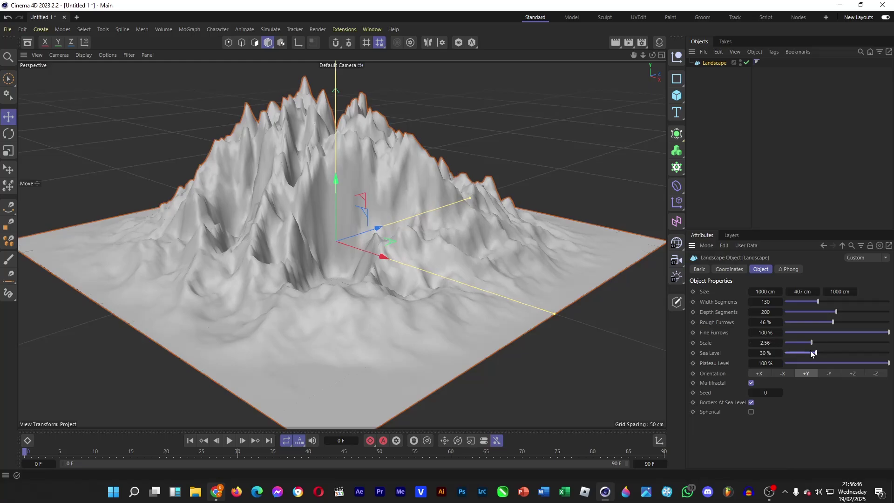
{"action": "left_click_drag", "start_coordinate": [864, 364], "coordinate": [889, 363]}
{"action": "mouse_move", "coordinate": [755, 363]}
{"action": "left_mouse_down"}
{"action": "mouse_move", "coordinate": [745, 363]}
{"action": "mouse_move", "coordinate": [756, 363]}
{"action": "left_mouse_up"}
{"action": "left_click_drag", "start_coordinate": [774, 396], "coordinate": [793, 397]}
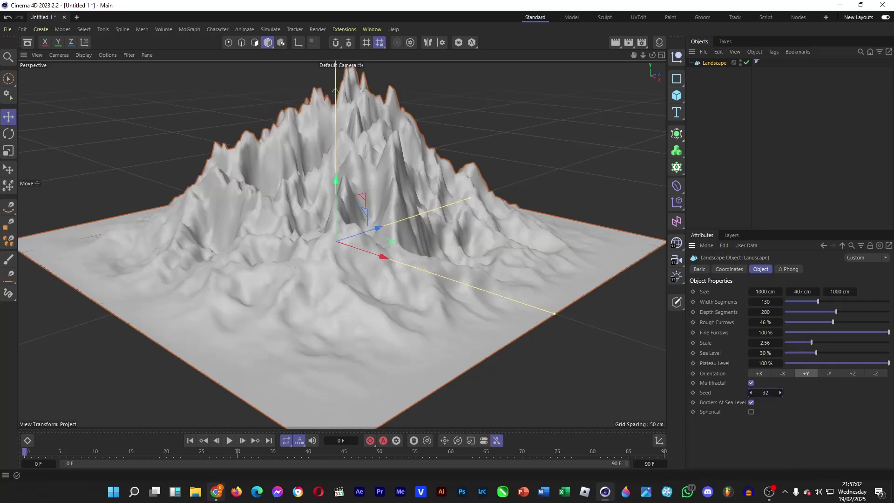
{"action": "scroll", "coordinate": [385, 355], "scroll_direction": "down", "scroll_amount": 6}
{"action": "scroll", "coordinate": [430, 253], "scroll_direction": "up", "scroll_amount": 2}
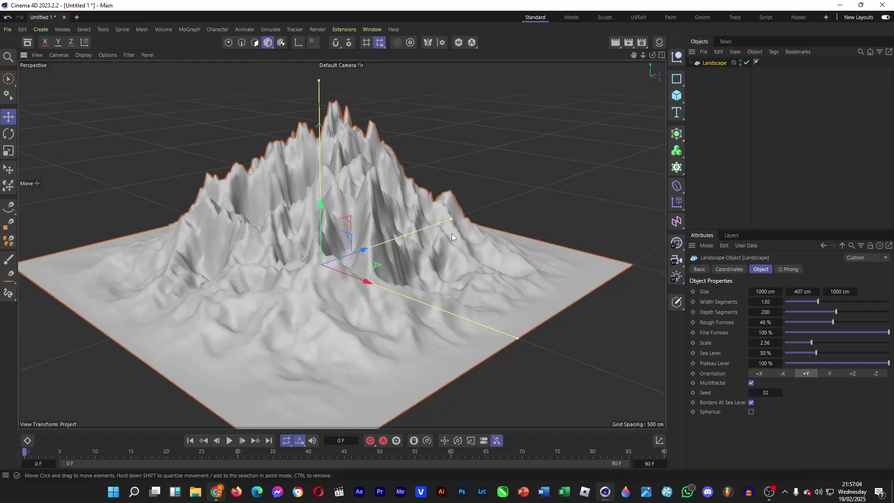
{"action": "left_click", "coordinate": [728, 197]}
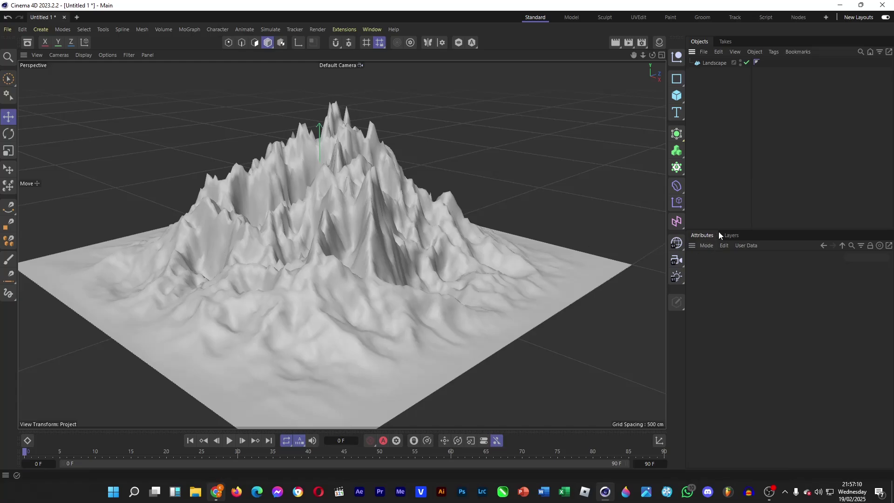
Add a Matrix object in grid mode with a count of 1 × 71 × 1 to form a vertical column.
{"action": "left_click", "coordinate": [677, 167]}
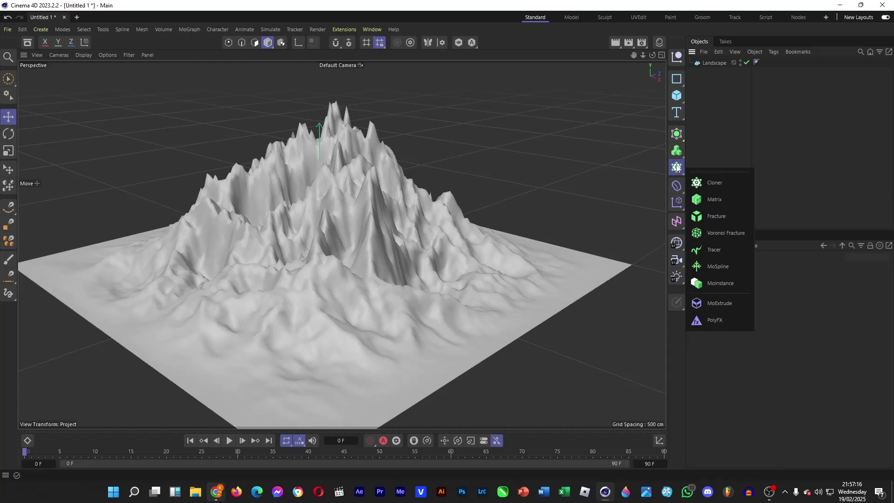
{"action": "left_click", "coordinate": [723, 200]}
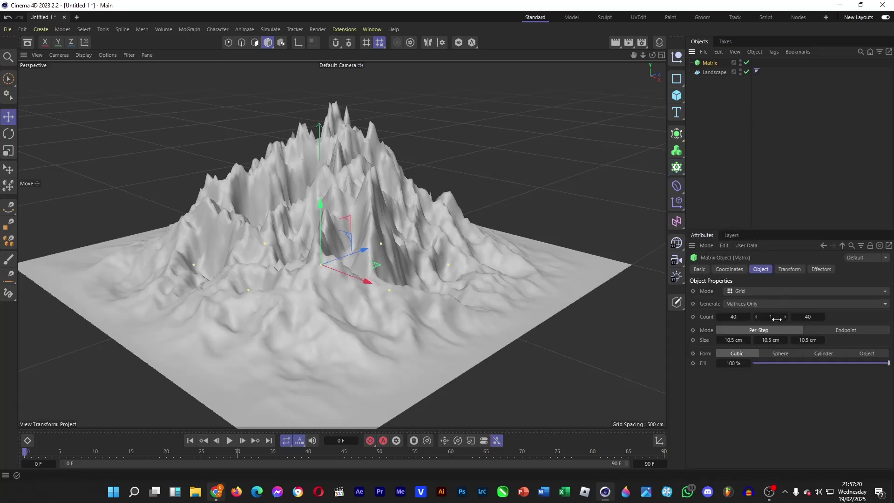
{"action": "double_click", "coordinate": [737, 317]}
{"action": "type", "text": "1"}
{"action": "double_click", "coordinate": [805, 320]}
{"action": "type", "text": "1"}
{"action": "key", "text": "Return"}
{"action": "double_click", "coordinate": [770, 317]}
{"action": "type", "text": "81"}
{"action": "key", "text": "Return"}
{"action": "left_click_drag", "start_coordinate": [770, 317], "coordinate": [756, 316]}
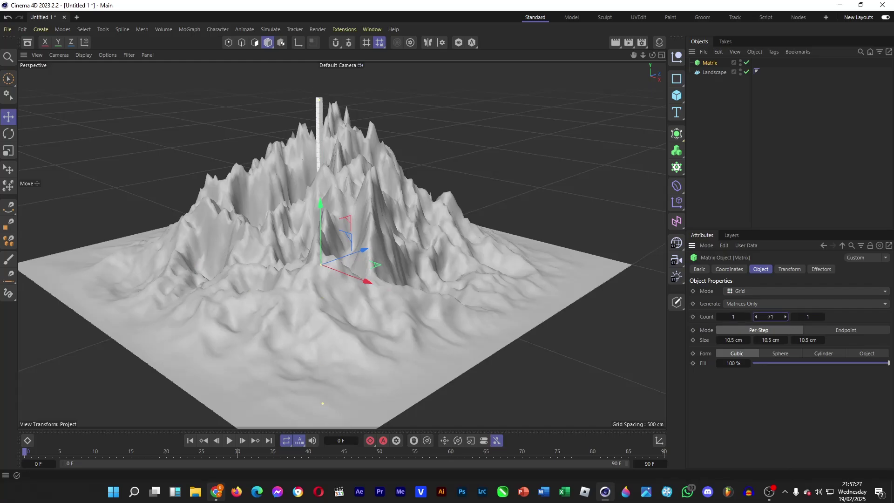
{"action": "left_click", "coordinate": [484, 130]}
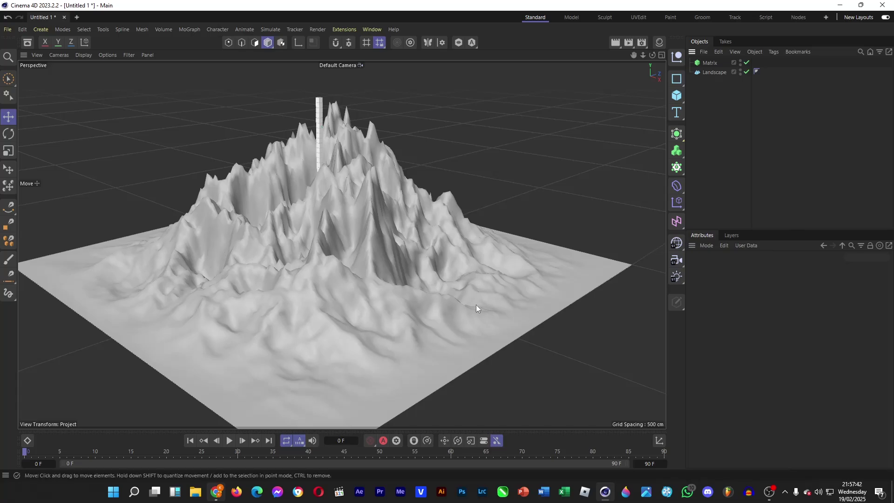
Add a Voronoi Fracture object and make the Landscape its child.
{"action": "left_click", "coordinate": [676, 167]}
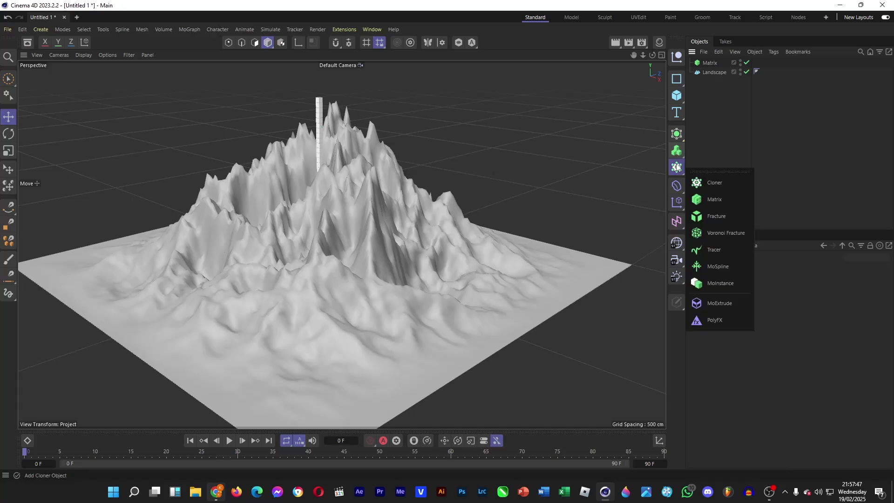
{"action": "left_click", "coordinate": [741, 236]}
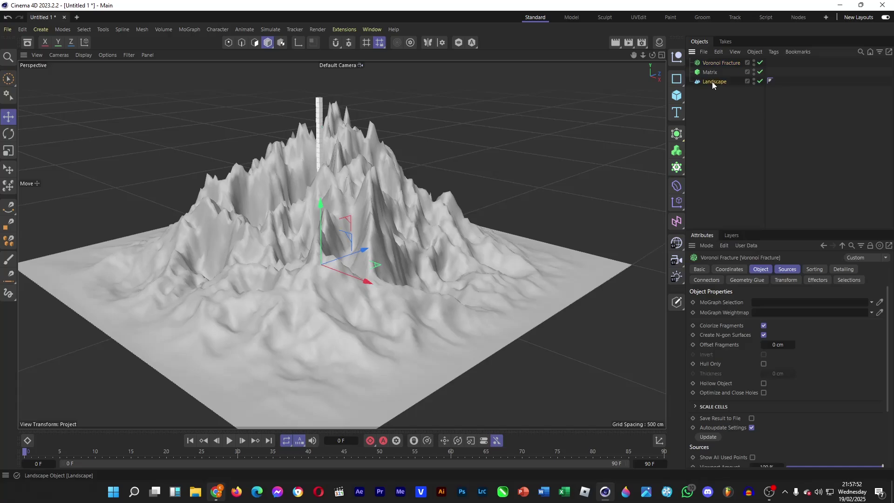
{"action": "left_click_drag", "start_coordinate": [712, 82], "coordinate": [720, 62]}
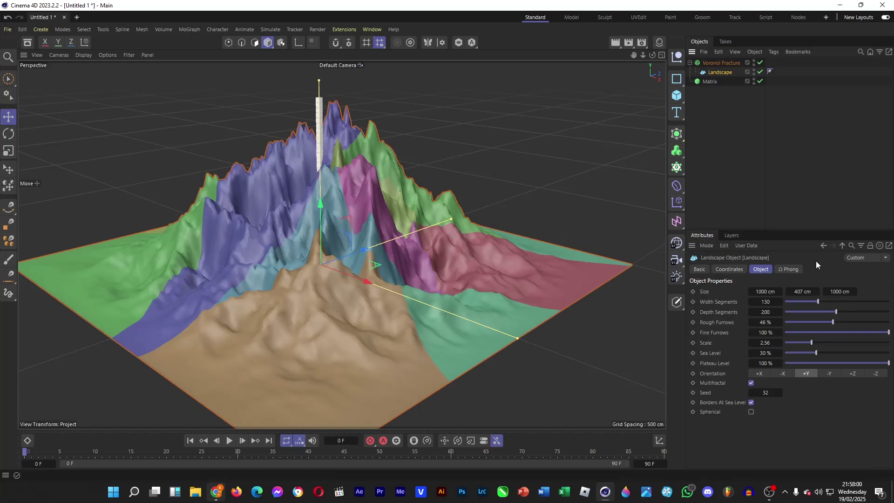
Remove the Point Generator source from the Voronoi Fracture and use the Matrix object as its source instead.
{"action": "left_click", "coordinate": [719, 63]}
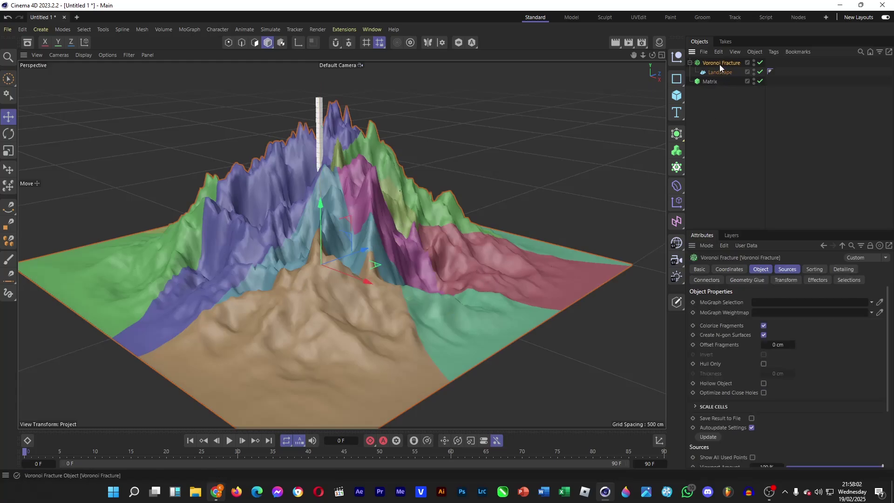
{"action": "left_click", "coordinate": [791, 268]}
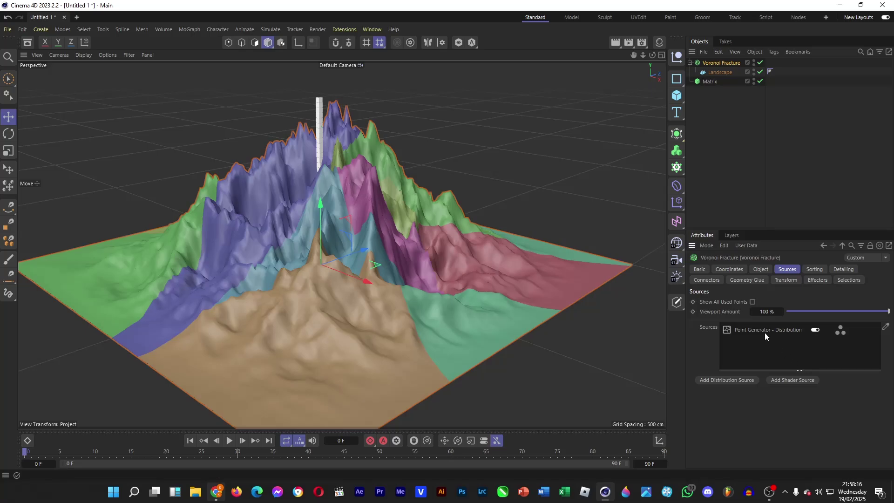
{"action": "key", "text": "ctrl+z"}
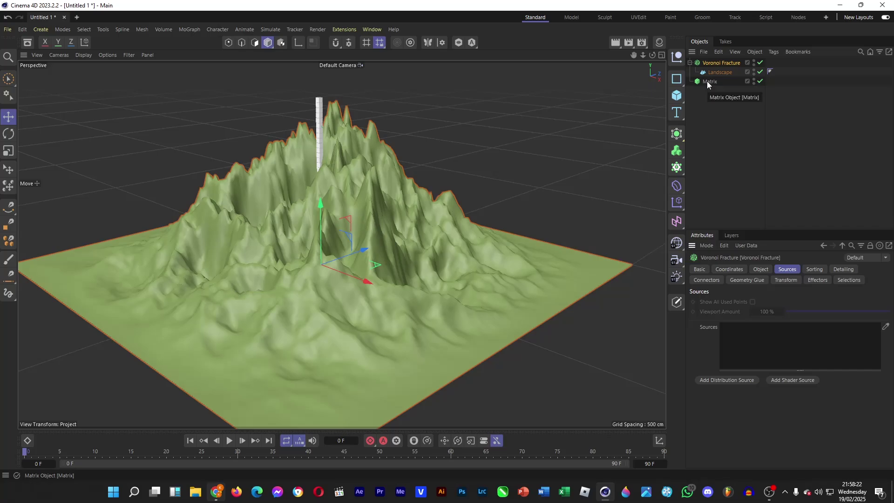
{"action": "left_click_drag", "start_coordinate": [708, 84], "coordinate": [783, 343]}
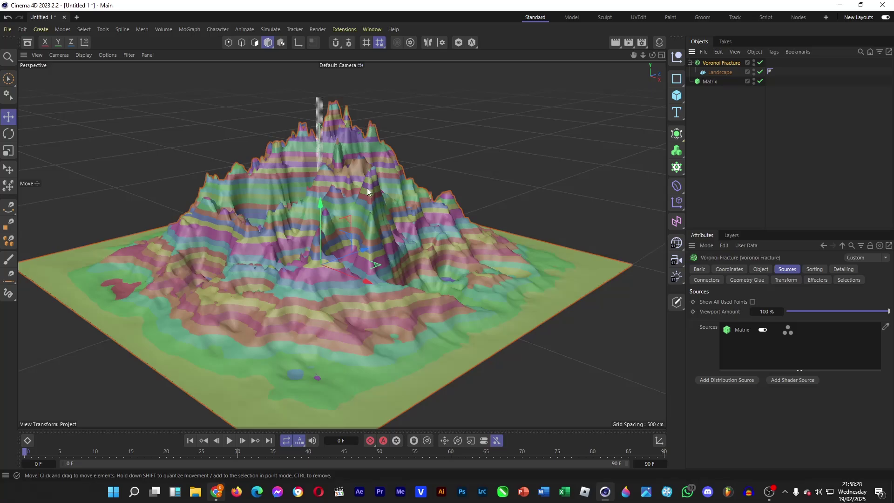
Set the Voronoi Fracture's Offset Fragments to 3.5 cm.
{"action": "left_click", "coordinate": [762, 269]}
{"action": "left_click_drag", "start_coordinate": [780, 345], "coordinate": [788, 345]}
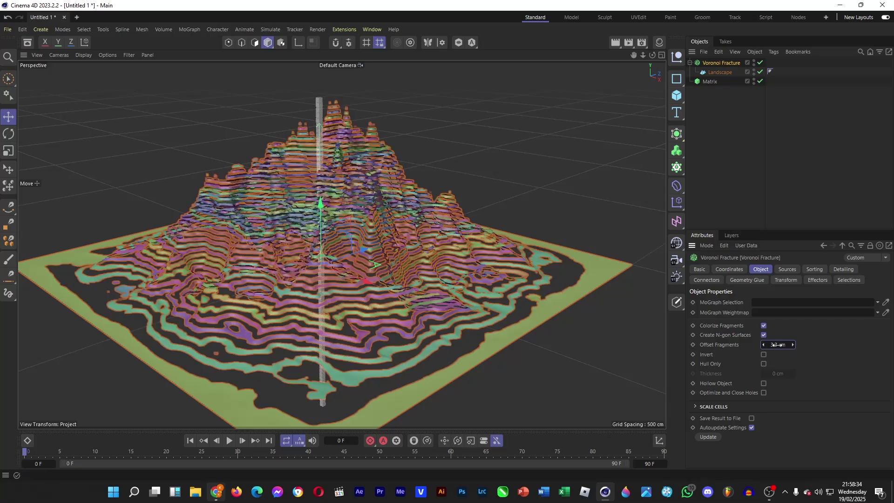
{"action": "left_click_drag", "start_coordinate": [773, 344], "coordinate": [773, 344]}
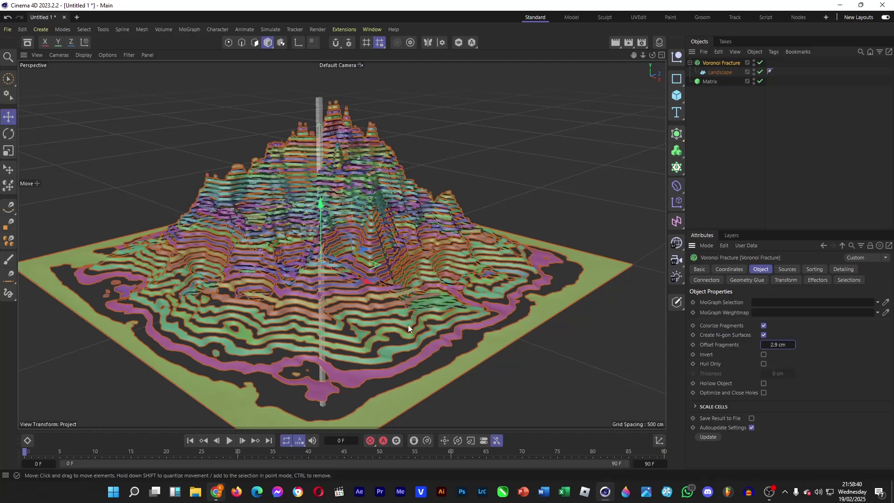
{"action": "left_click_drag", "start_coordinate": [776, 344], "coordinate": [782, 344]}
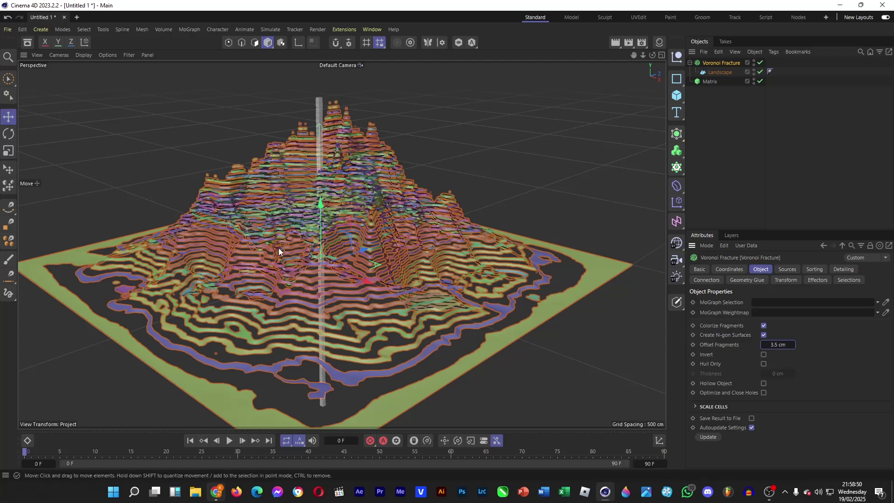
Enable Optimize and Close Holes on the Voronoi Fracture and hide the Matrix object.
{"action": "left_click", "coordinate": [764, 392]}
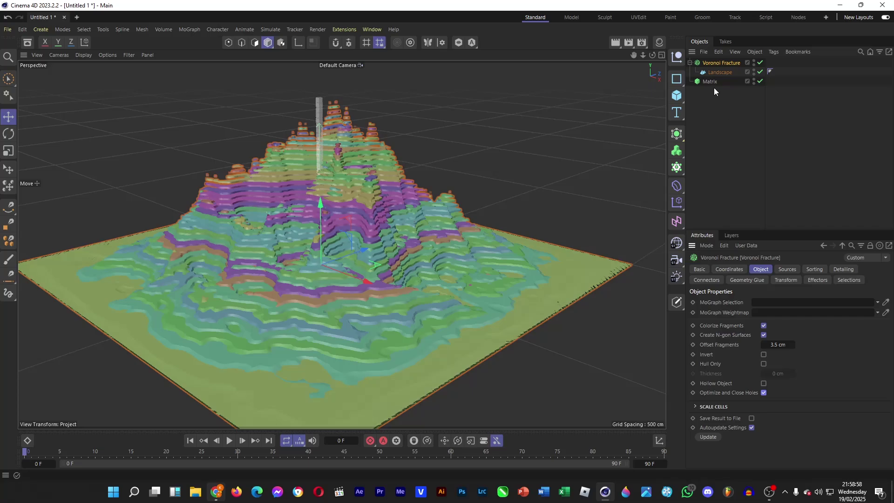
{"action": "left_click", "coordinate": [753, 79]}
{"action": "left_click", "coordinate": [746, 131]}
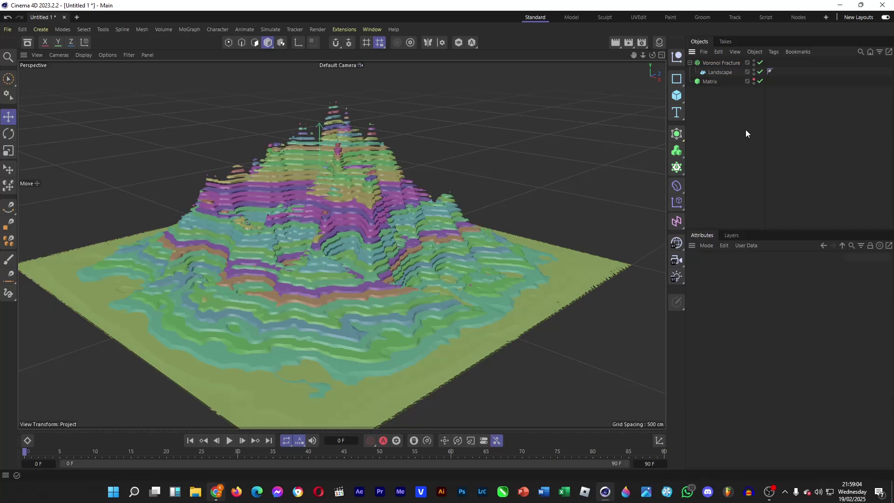
Add a Smoothing deformer and make it a child of the Landscape.
{"action": "left_click", "coordinate": [677, 186]}
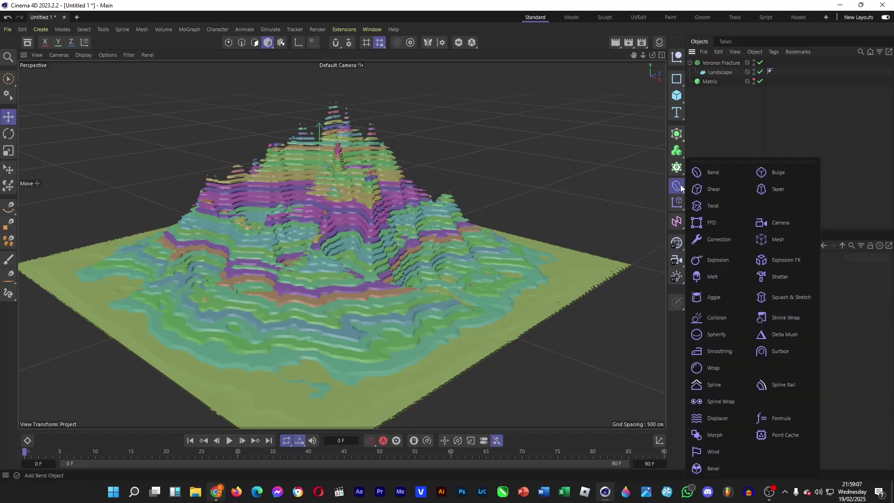
{"action": "left_click", "coordinate": [726, 350]}
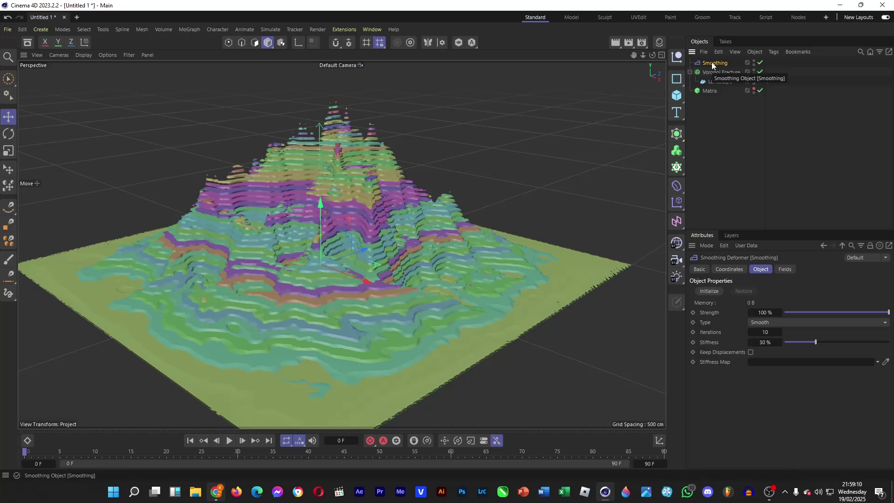
{"action": "left_click_drag", "start_coordinate": [711, 62], "coordinate": [723, 82]}
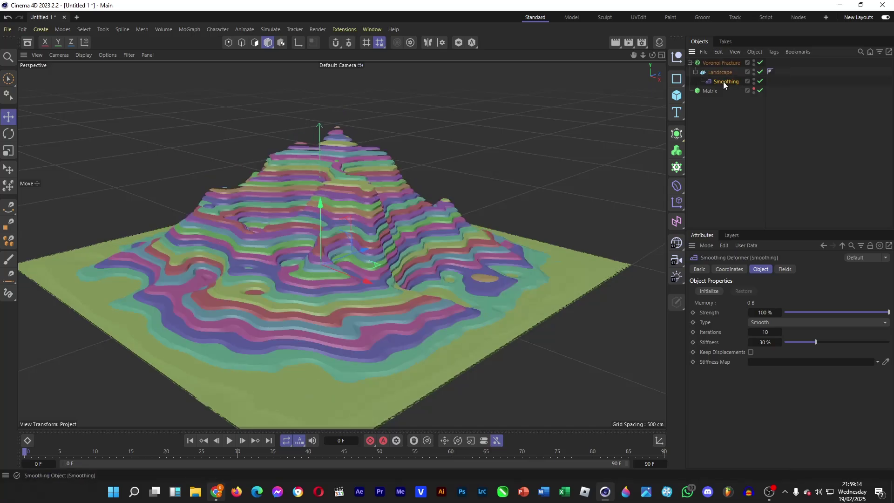
{"action": "left_click", "coordinate": [731, 156]}
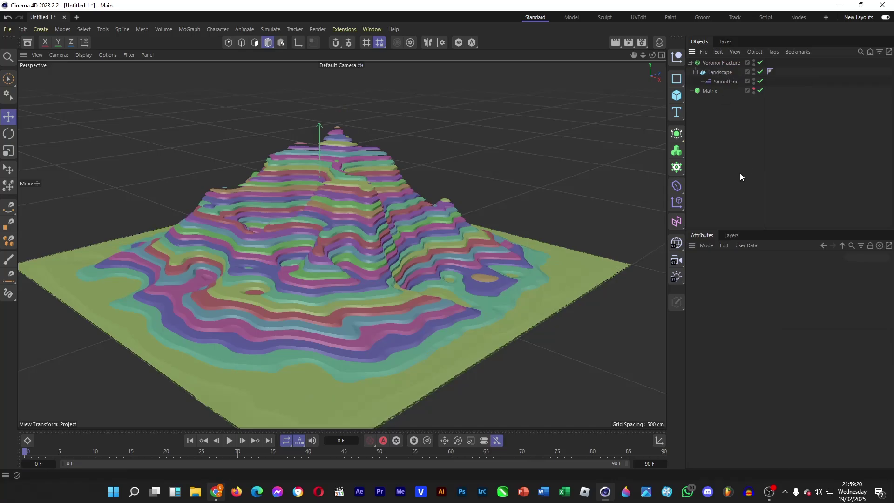
Convert the Voronoi Fracture into a single mesh with Connect Objects + Delete, and delete the Matrix object.
{"action": "right_click", "coordinate": [712, 63]}
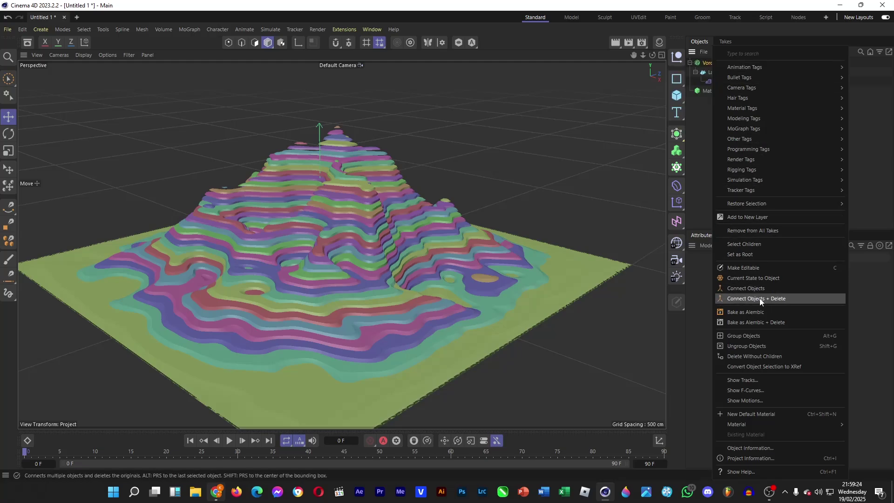
{"action": "left_click", "coordinate": [759, 298]}
{"action": "left_click", "coordinate": [708, 73]}
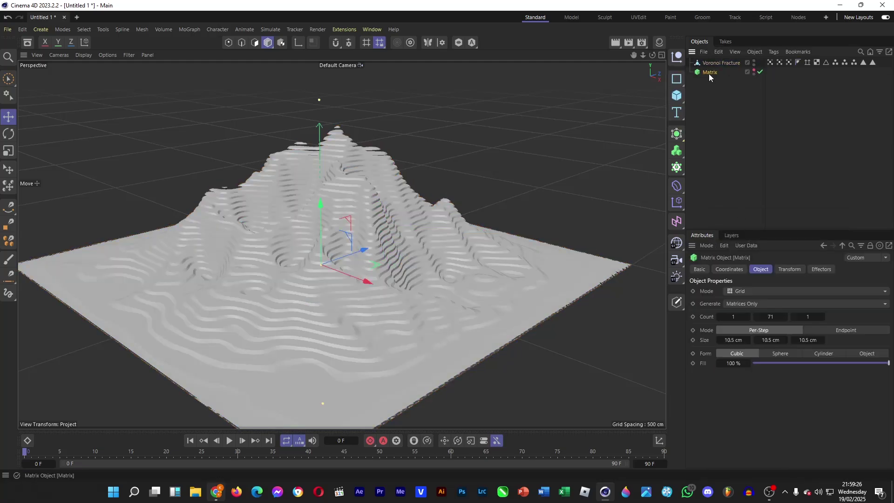
{"action": "key", "text": "Delete"}
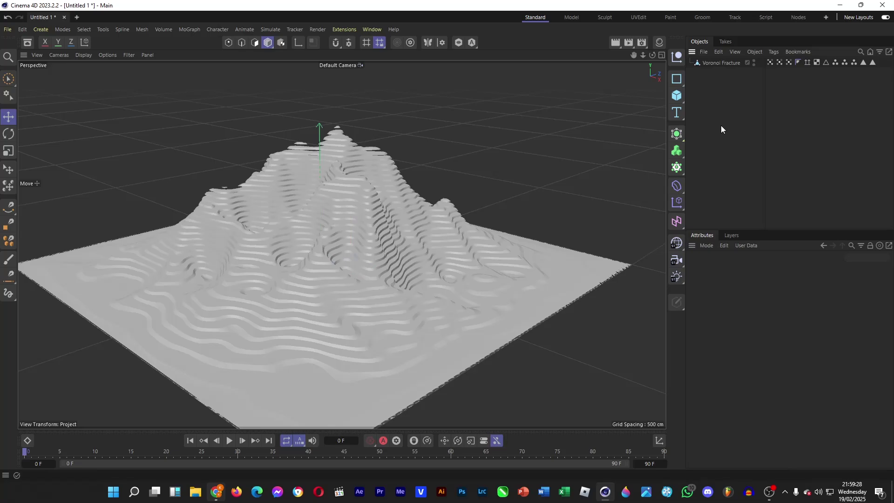
Create a new default material and open it in the Material Editor.
{"action": "left_click", "coordinate": [660, 42]}
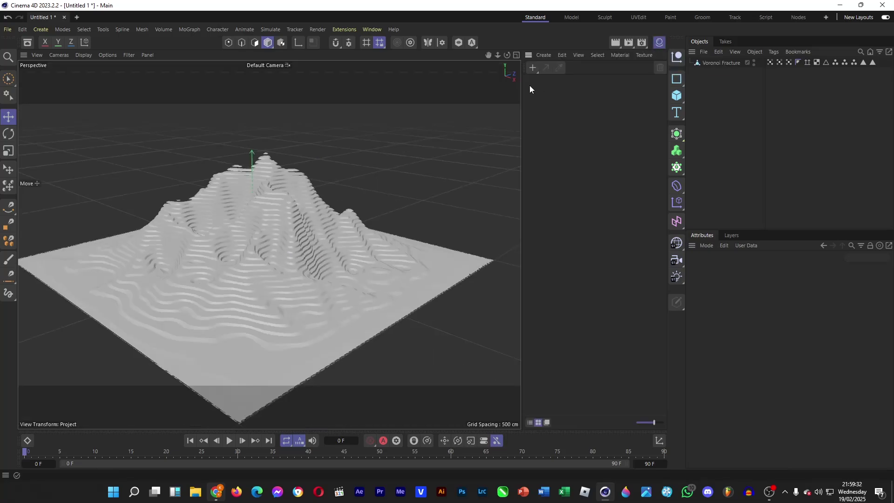
{"action": "left_click", "coordinate": [530, 68]}
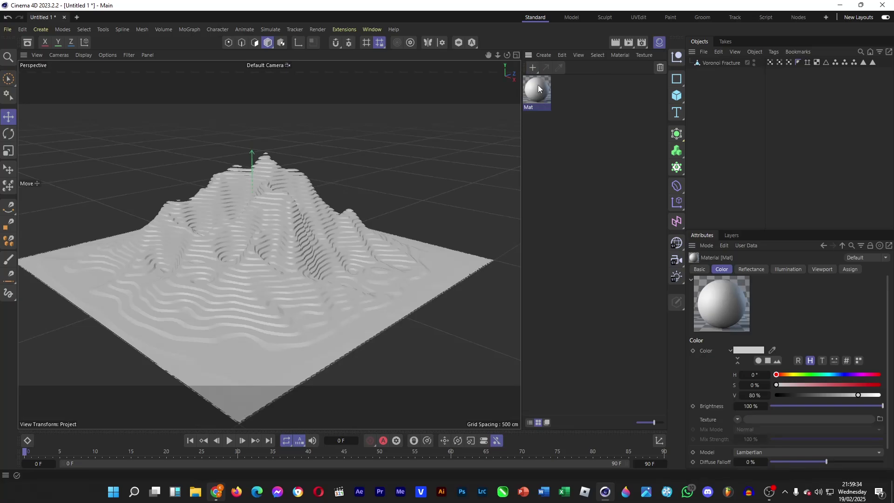
{"action": "double_click", "coordinate": [537, 85]}
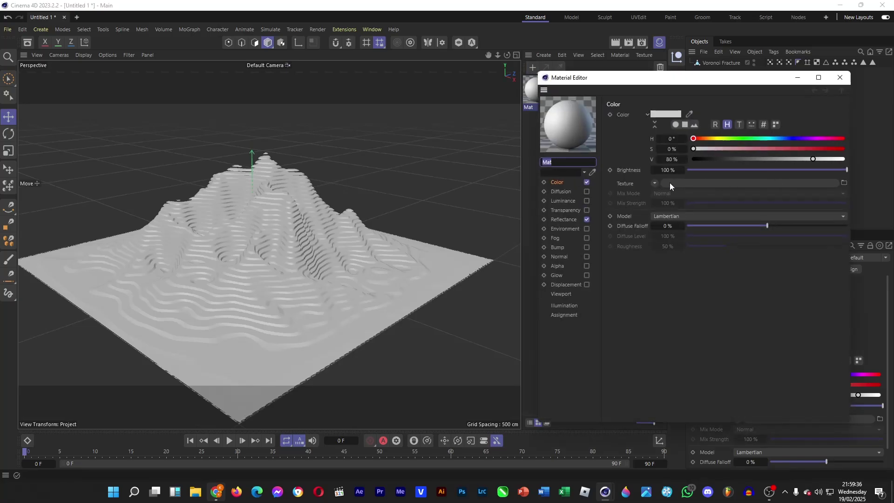
Load a Gradient shader into the material's Color texture, open its settings and apply the material to the Voronoi Fracture mesh.
{"action": "left_click", "coordinate": [655, 184]}
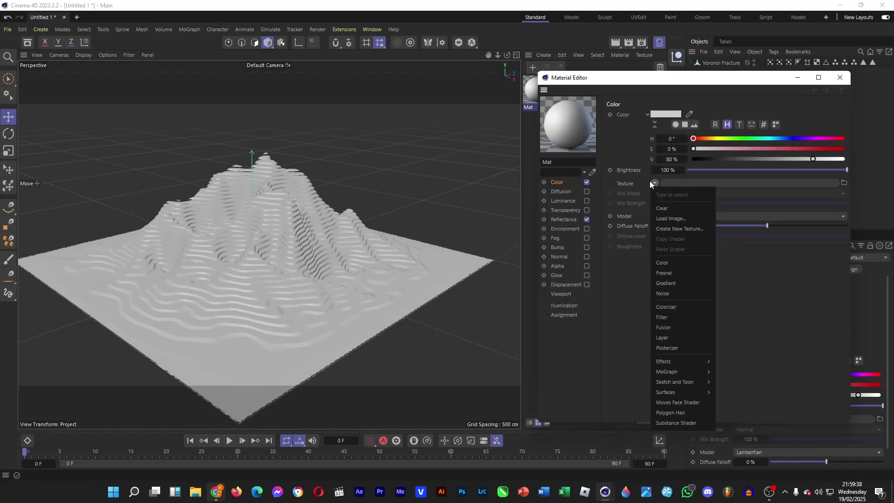
{"action": "left_click", "coordinate": [665, 283]}
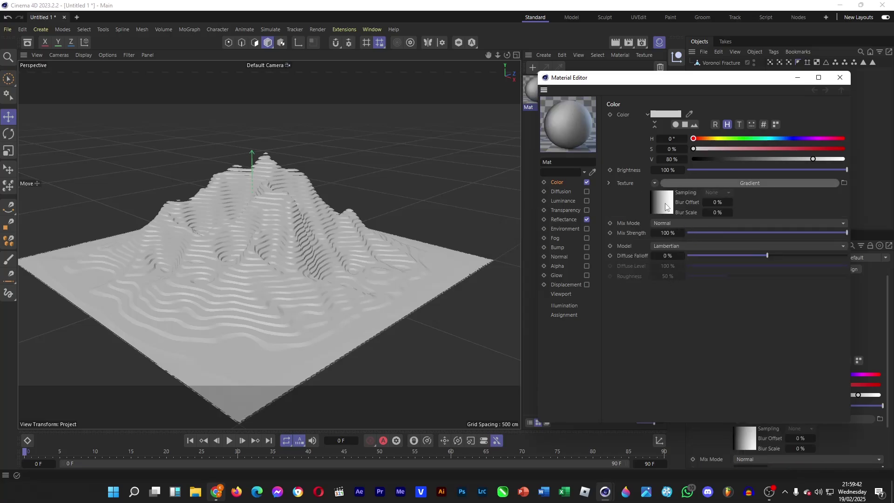
{"action": "left_click", "coordinate": [664, 183]}
{"action": "left_click", "coordinate": [652, 199]}
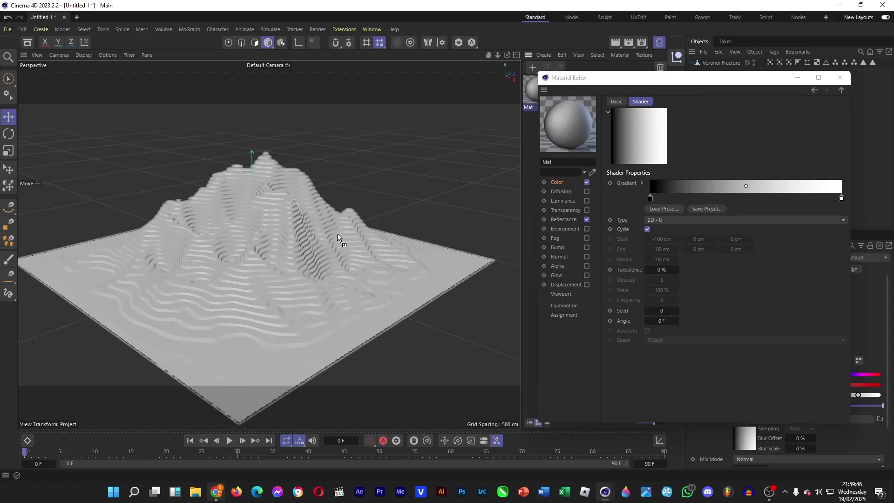
{"action": "left_click_drag", "start_coordinate": [327, 250], "coordinate": [327, 250]}
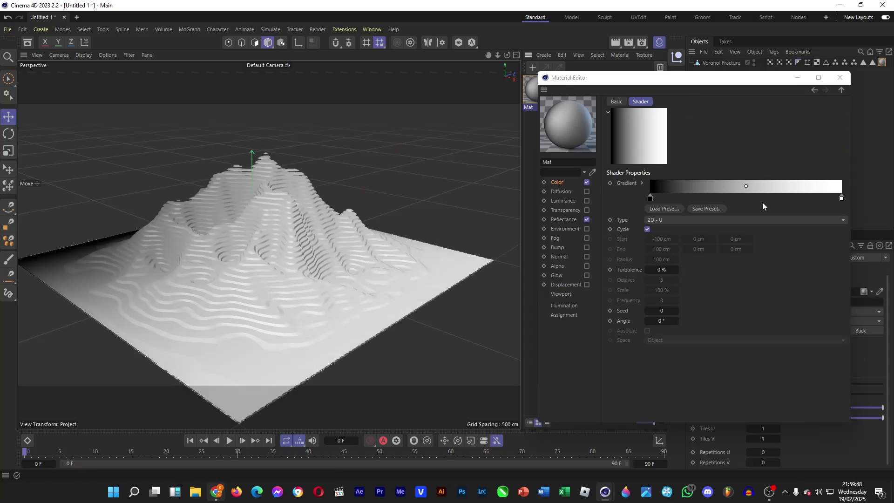
Try the 2D - V and 2D - Diagonal gradient types, and settle on 2D - Circular.
{"action": "left_click", "coordinate": [687, 217]}
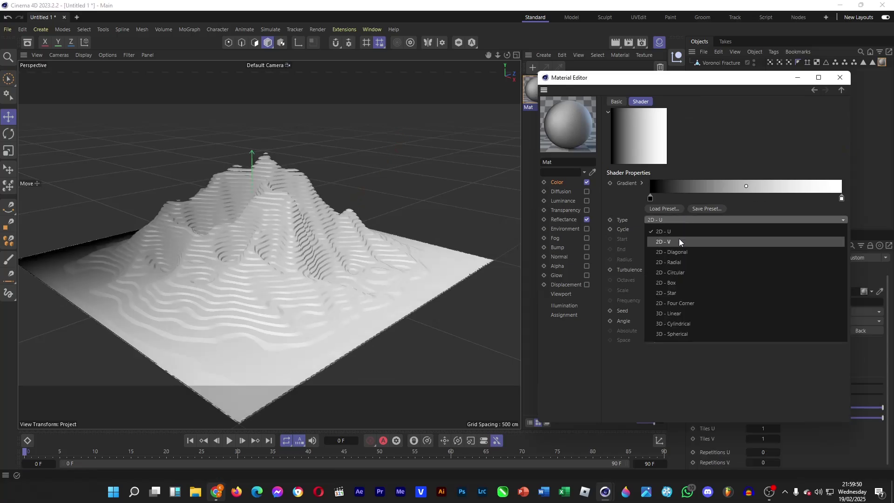
{"action": "left_click", "coordinate": [679, 239]}
{"action": "left_click", "coordinate": [691, 217]}
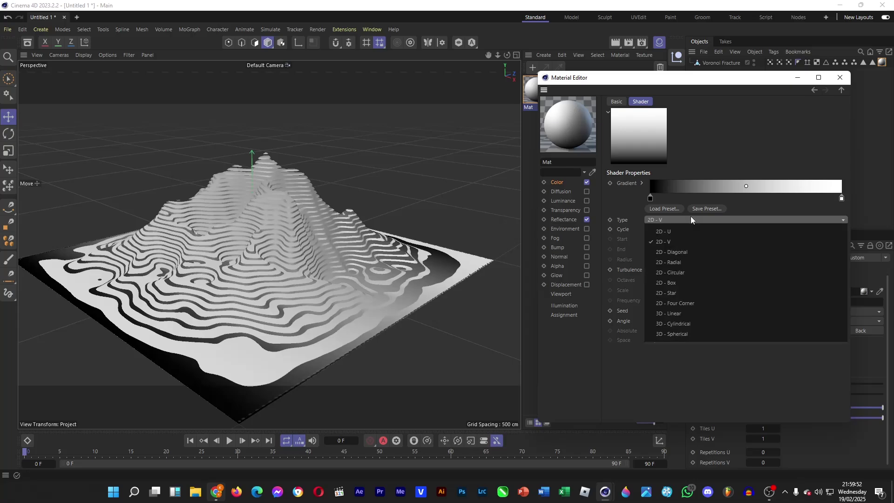
{"action": "left_click", "coordinate": [689, 249]}
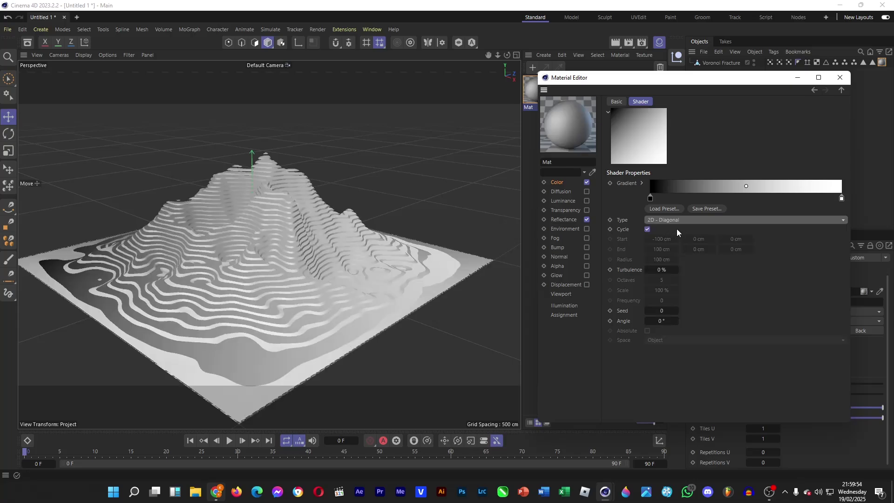
{"action": "left_click", "coordinate": [677, 220]}
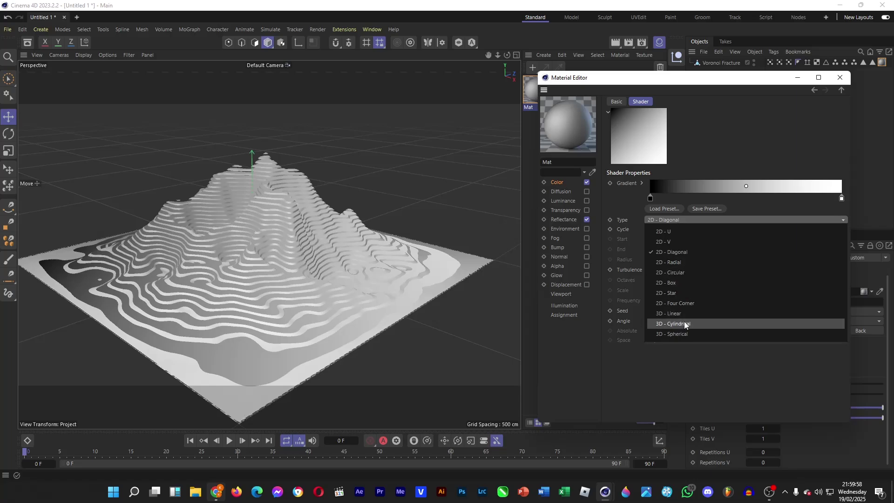
{"action": "left_click", "coordinate": [674, 275]}
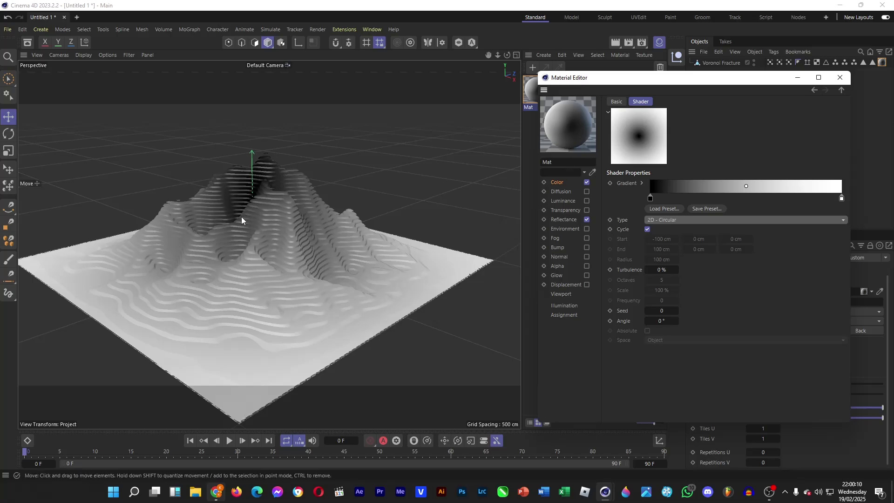
Recolour the gradient's white end knot to cyan with hue 185° and saturation 100%.
{"action": "double_click", "coordinate": [841, 199]}
{"action": "left_click", "coordinate": [710, 218]}
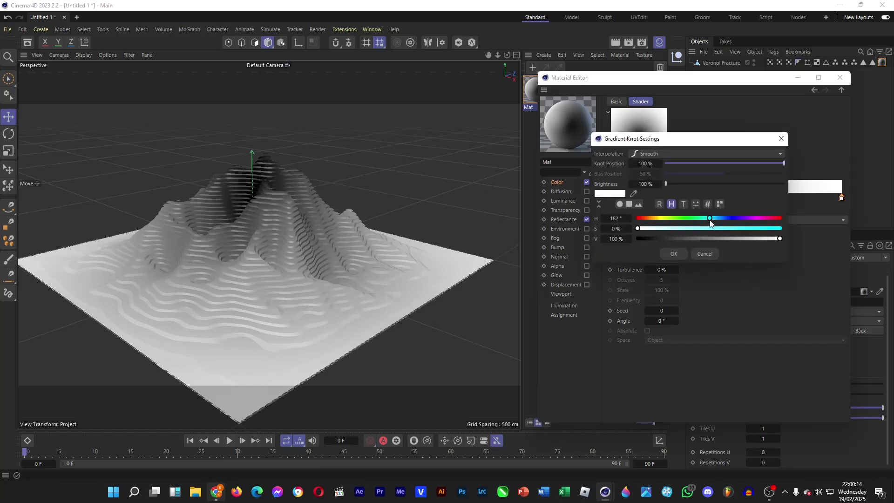
{"action": "left_click_drag", "start_coordinate": [714, 219], "coordinate": [808, 231]}
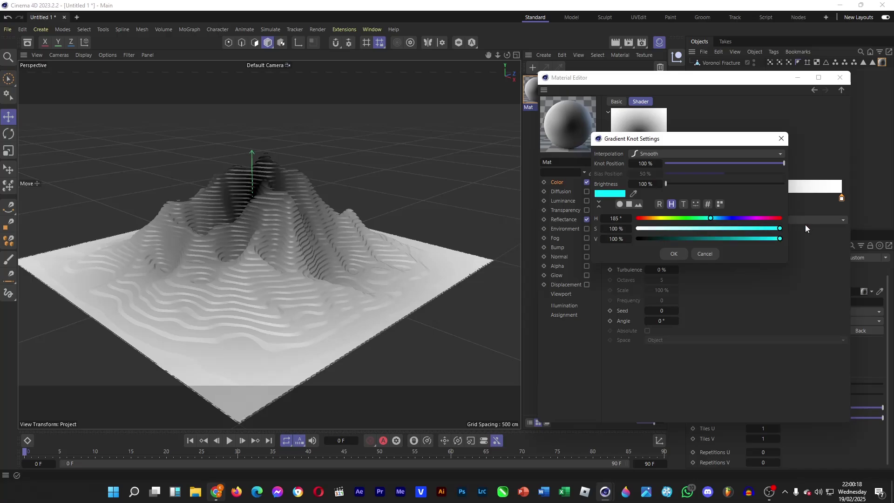
{"action": "left_click", "coordinate": [672, 254]}
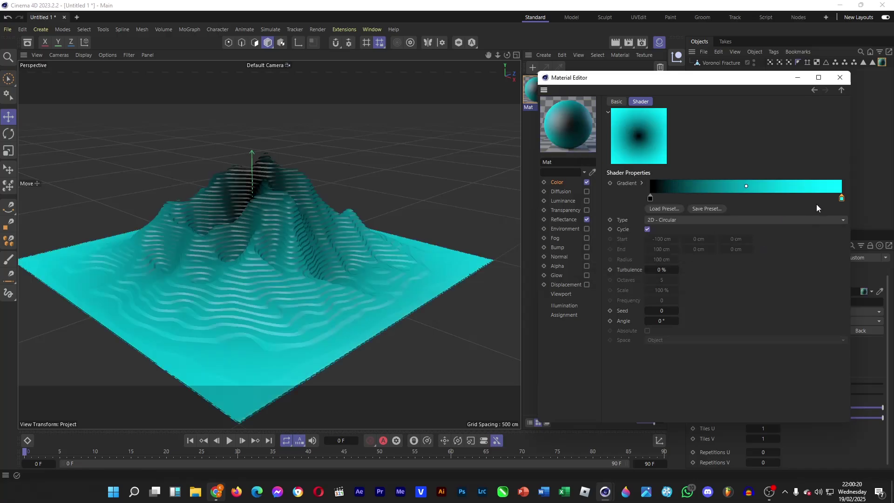
Add a purple gradient knot with hue 280° and move it to about the middle of the gradient.
{"action": "left_click_drag", "start_coordinate": [818, 198], "coordinate": [801, 202]}
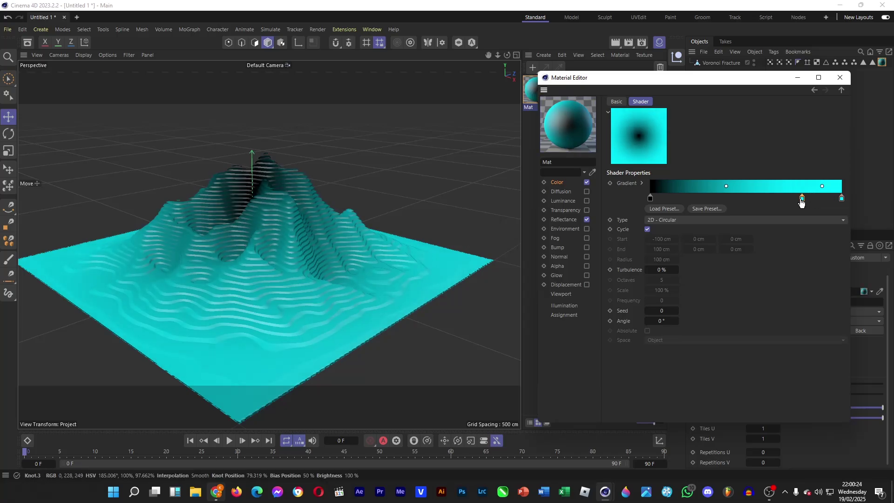
{"action": "double_click", "coordinate": [801, 200]}
{"action": "left_click_drag", "start_coordinate": [710, 218], "coordinate": [788, 243]}
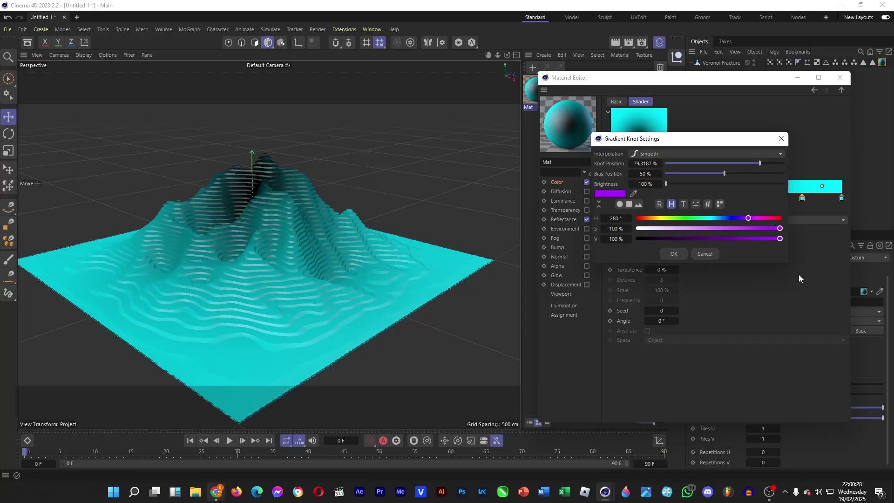
{"action": "left_click", "coordinate": [674, 254]}
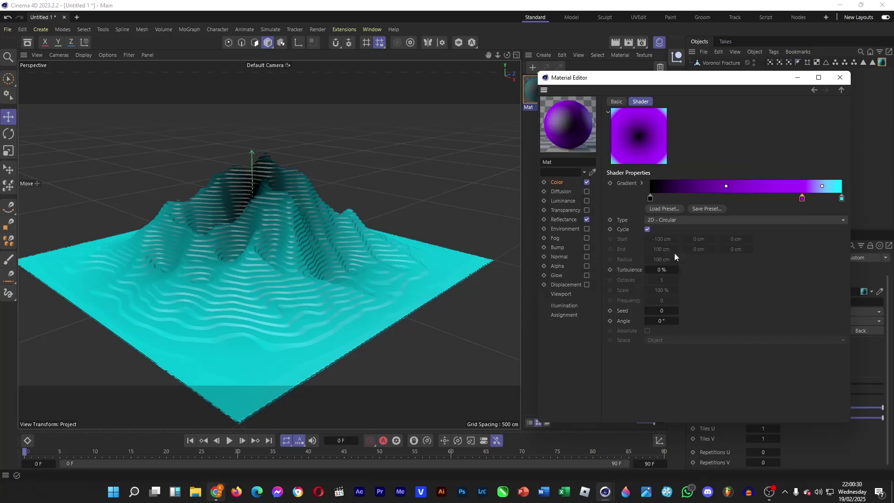
{"action": "left_click_drag", "start_coordinate": [803, 199], "coordinate": [750, 209]}
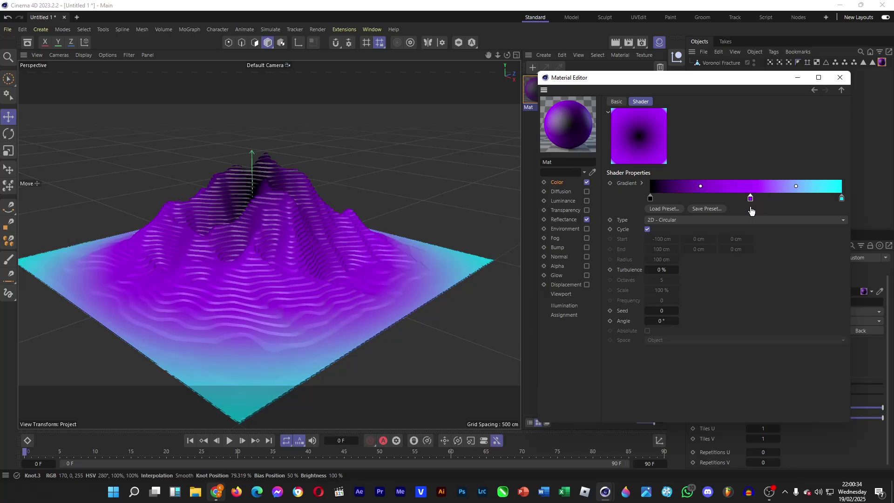
Add a magenta gradient knot with hue 312° and full saturation and value, and position it at about one third of the gradient.
{"action": "left_click", "coordinate": [711, 199]}
{"action": "double_click", "coordinate": [712, 200]}
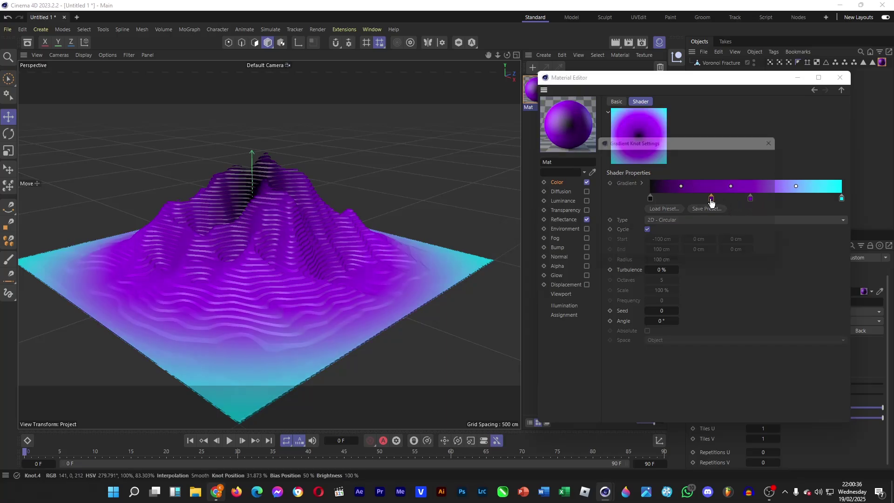
{"action": "left_click_drag", "start_coordinate": [725, 218], "coordinate": [782, 239]}
{"action": "left_click", "coordinate": [673, 254]}
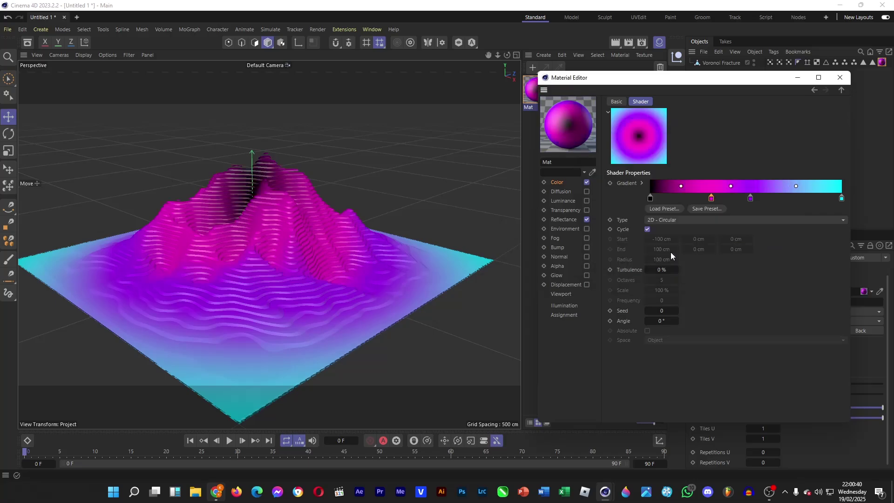
{"action": "left_click_drag", "start_coordinate": [721, 200], "coordinate": [714, 199]}
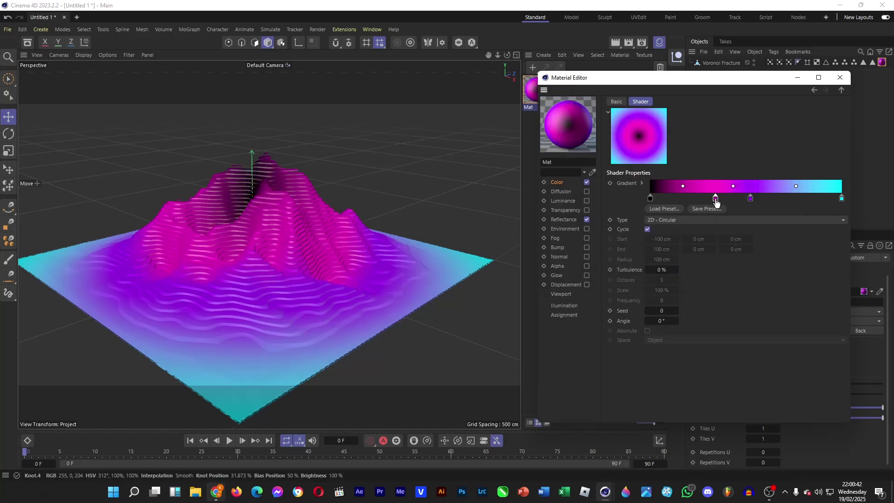
Add a gradient knot at about 14% and colour it orange with hue 30°, saturation 100% and value 100%.
{"action": "left_click", "coordinate": [677, 199]}
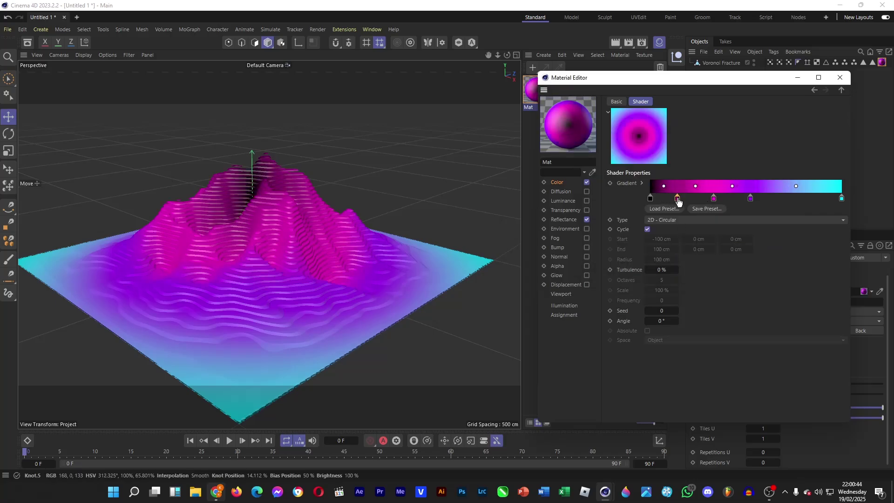
{"action": "double_click", "coordinate": [678, 199]}
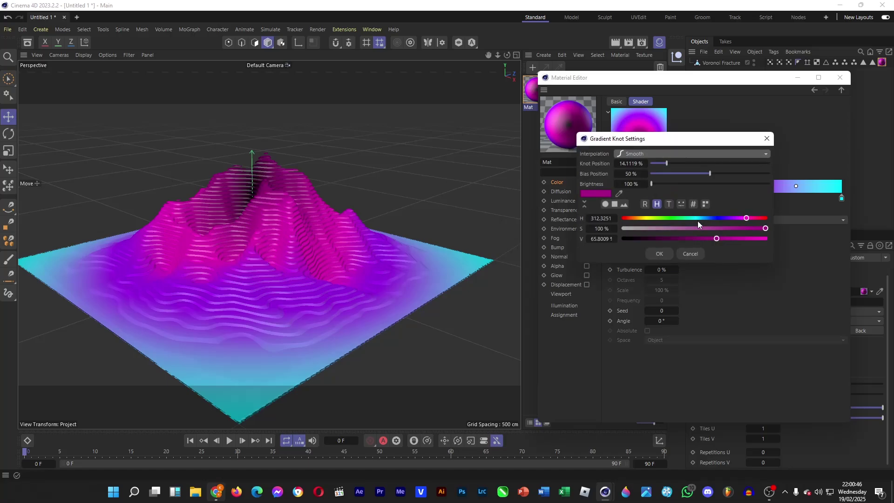
{"action": "left_click_drag", "start_coordinate": [677, 219], "coordinate": [772, 236]}
{"action": "left_click", "coordinate": [635, 217]}
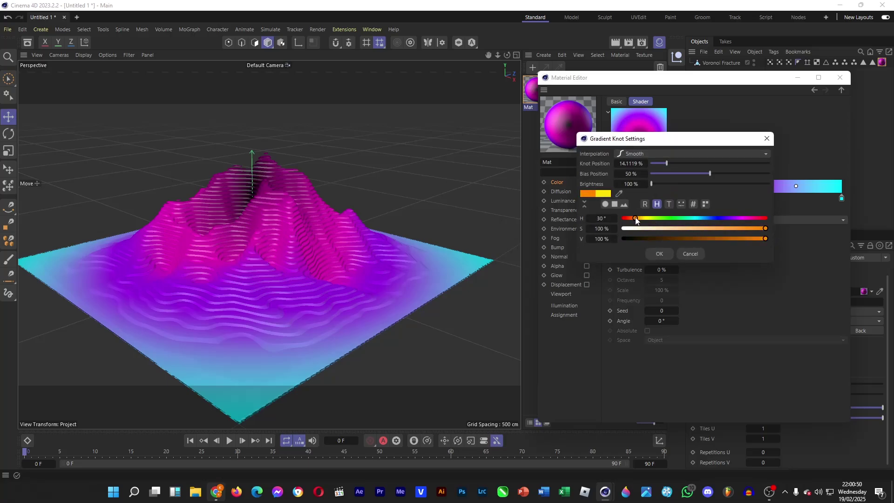
{"action": "left_click", "coordinate": [654, 253]}
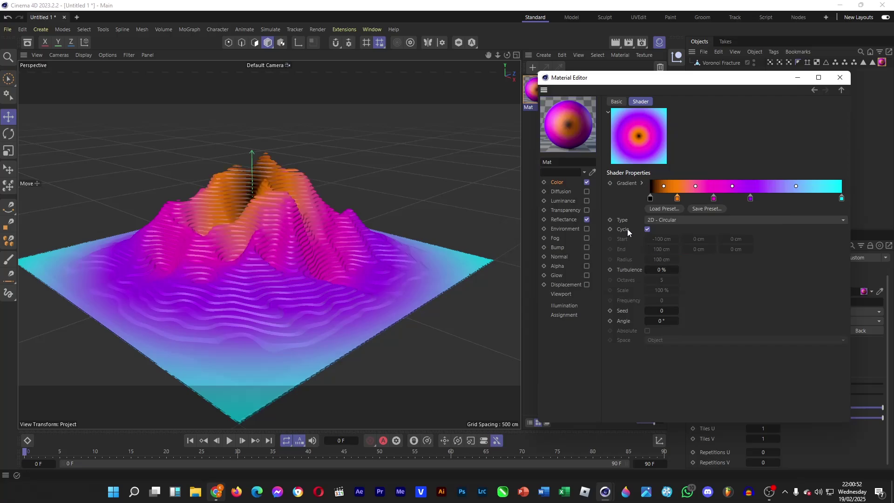
Recolour the black start knot of the gradient to bright mint green with hue 162°.
{"action": "double_click", "coordinate": [651, 198]}
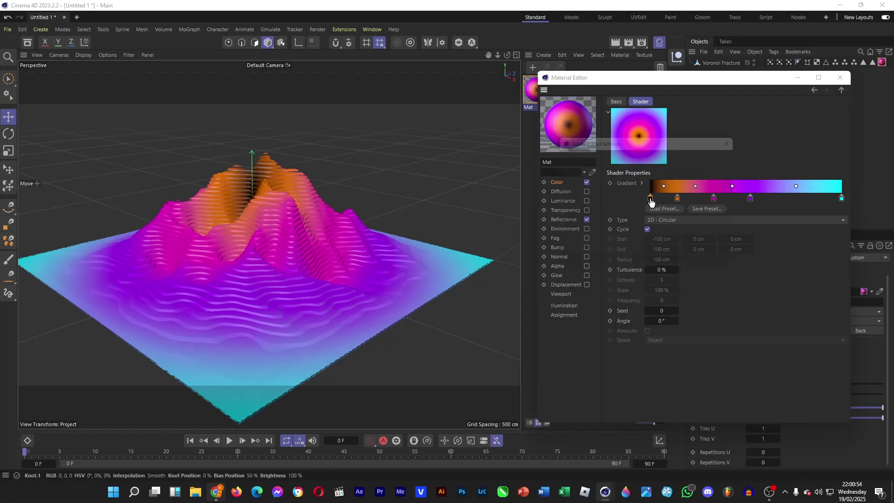
{"action": "left_click_drag", "start_coordinate": [646, 218], "coordinate": [662, 219]}
{"action": "left_click", "coordinate": [738, 238]}
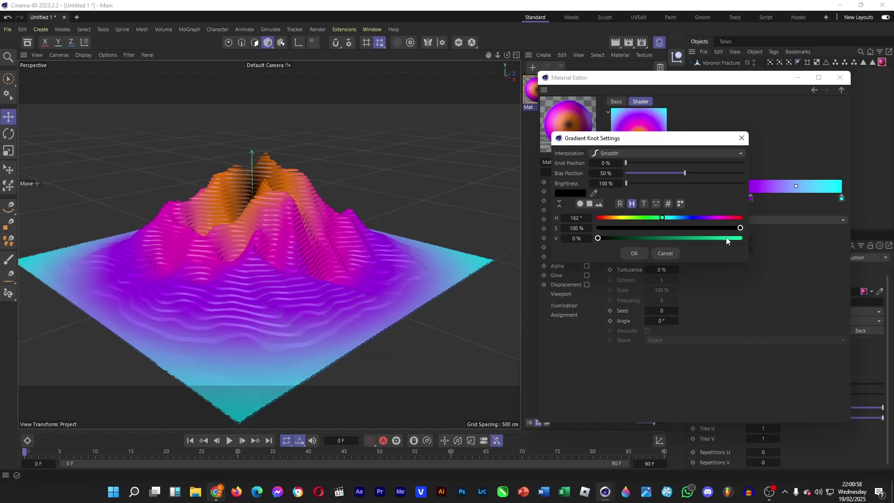
{"action": "left_click", "coordinate": [631, 250]}
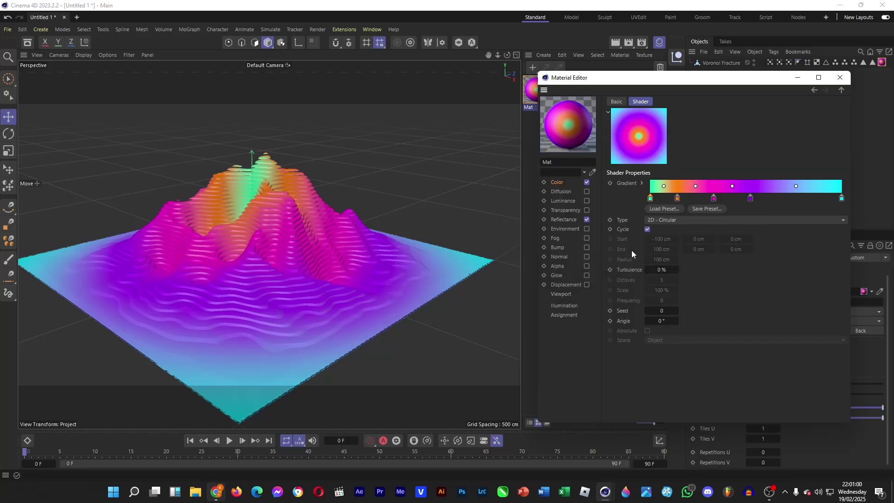
Change the orange gradient knot to yellow with hue 55°.
{"action": "double_click", "coordinate": [677, 198]}
{"action": "left_click_drag", "start_coordinate": [654, 218], "coordinate": [646, 217]}
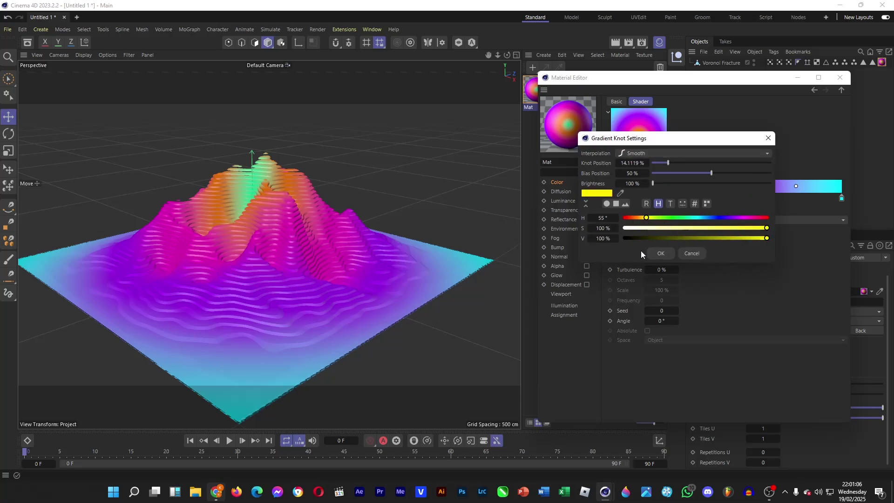
{"action": "left_click", "coordinate": [657, 254]}
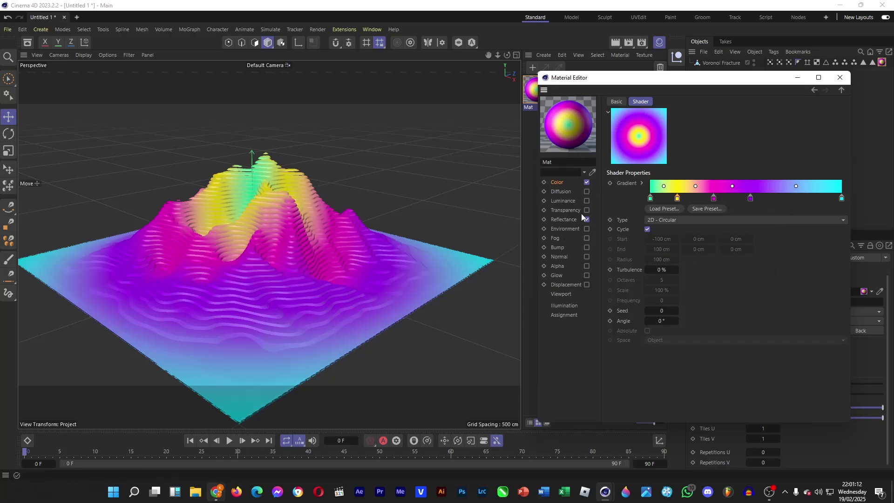
Set the Default Specular reflectance type to Reflection (Legacy), with roughness 0% and reflection strength 12%.
{"action": "left_click", "coordinate": [568, 218]}
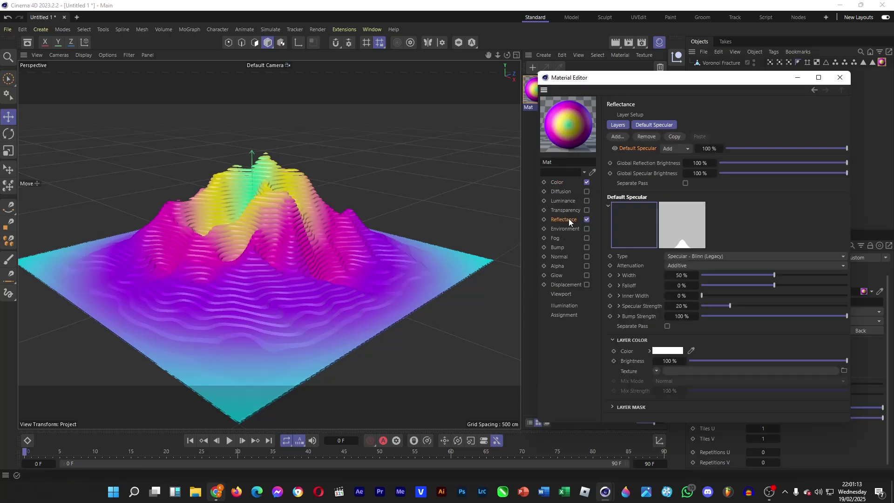
{"action": "left_click", "coordinate": [705, 255]}
{"action": "left_click", "coordinate": [717, 359]}
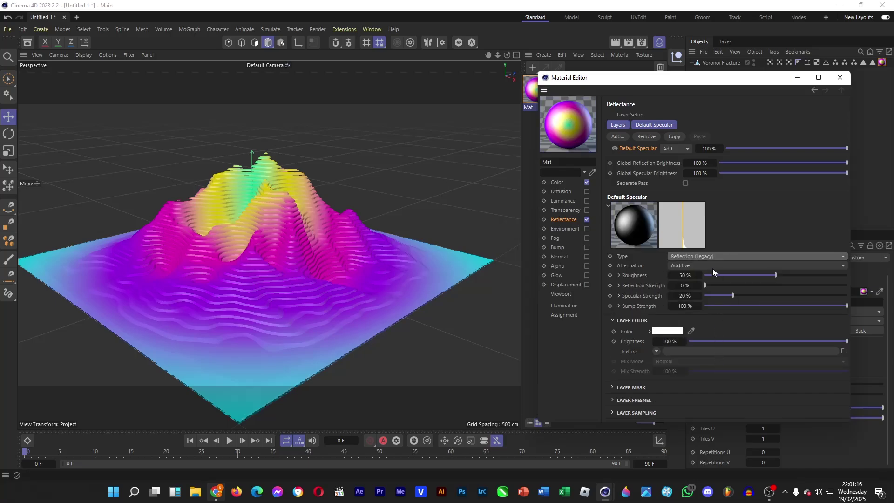
{"action": "mouse_move", "coordinate": [719, 275]}
{"action": "left_mouse_down"}
{"action": "mouse_move", "coordinate": [704, 275]}
{"action": "mouse_move", "coordinate": [718, 285]}
{"action": "left_mouse_up"}
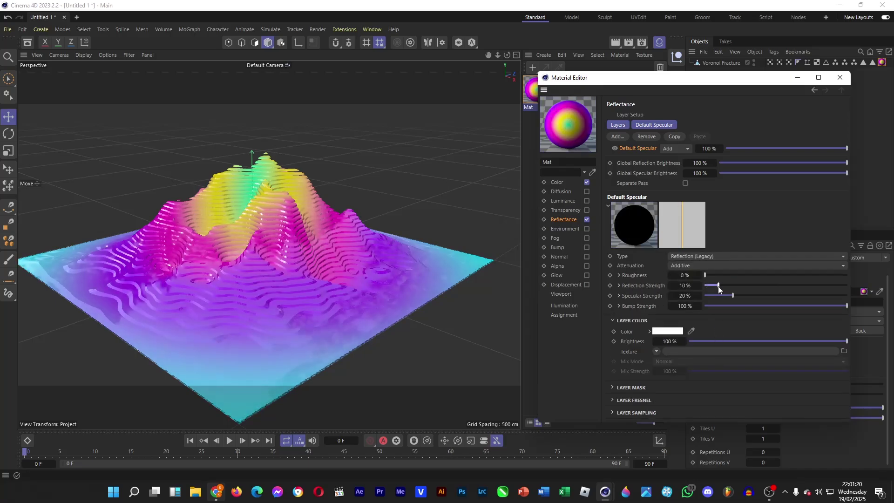
{"action": "left_click_drag", "start_coordinate": [718, 285], "coordinate": [721, 286]}
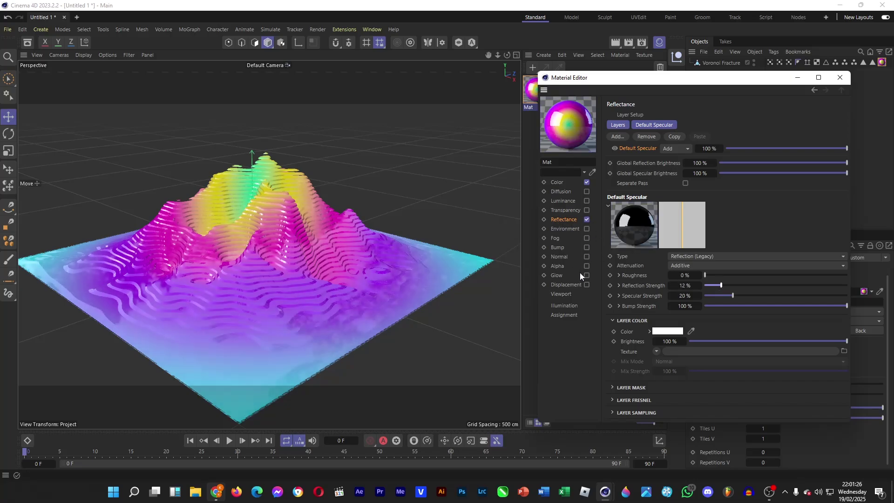
Check the material's Transparency settings and inspect the mountain's coloured, reflective layers up close.
{"action": "left_click", "coordinate": [586, 211]}
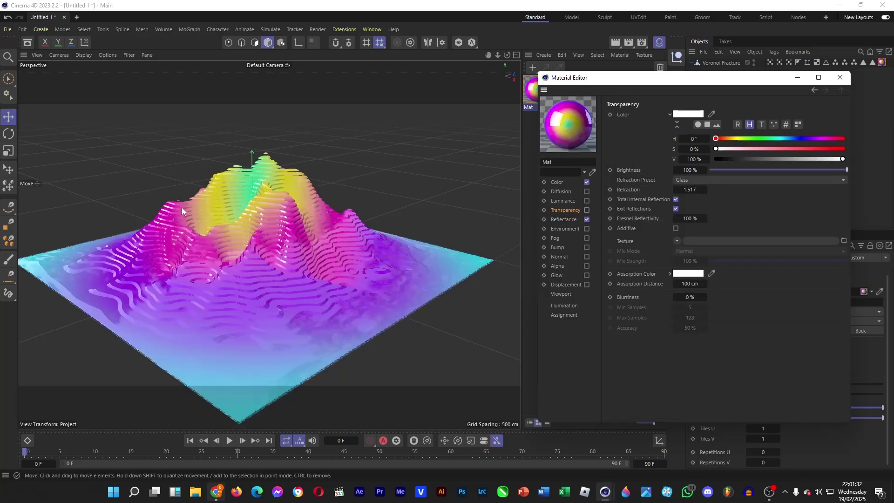
{"action": "scroll", "coordinate": [271, 185], "scroll_direction": "up", "scroll_amount": 6}
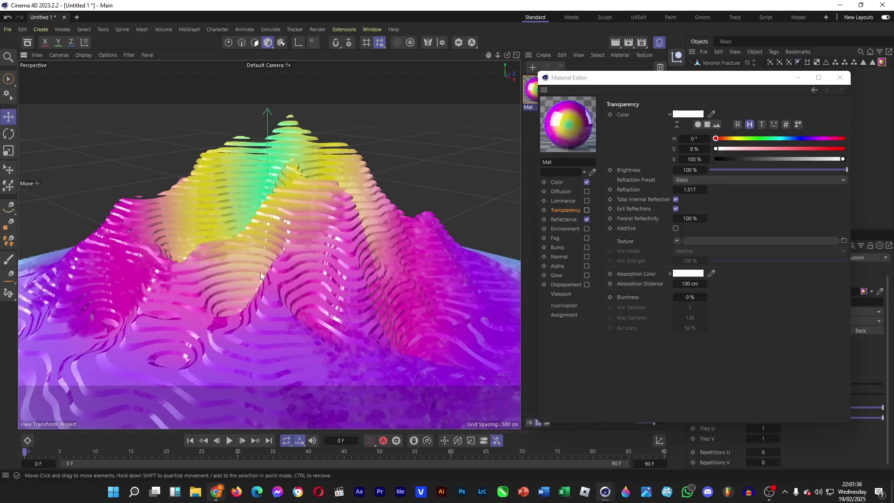
{"action": "left_click_drag", "start_coordinate": [326, 232], "coordinate": [345, 235], "text": "alt"}
{"action": "left_click_drag", "start_coordinate": [268, 244], "coordinate": [268, 240], "text": "alt"}
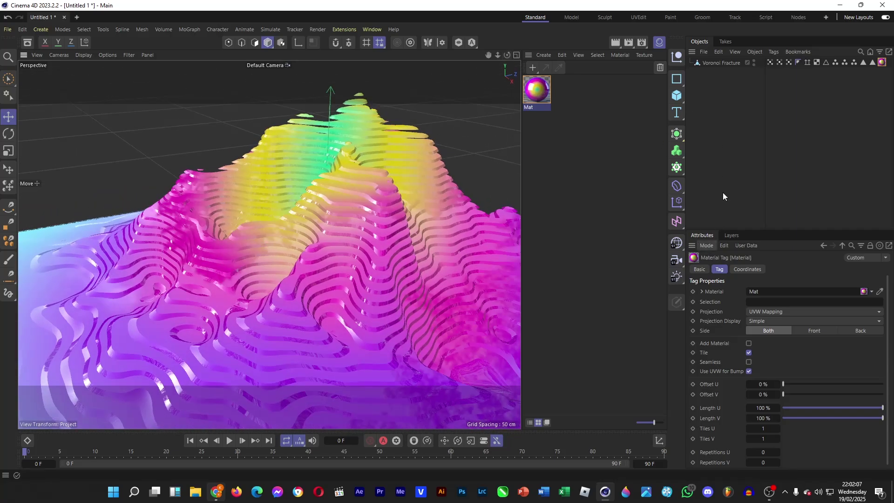
Add a sphere that encloses the mountain, enlarging its radius to about 1397 cm.
{"action": "left_click", "coordinate": [673, 96]}
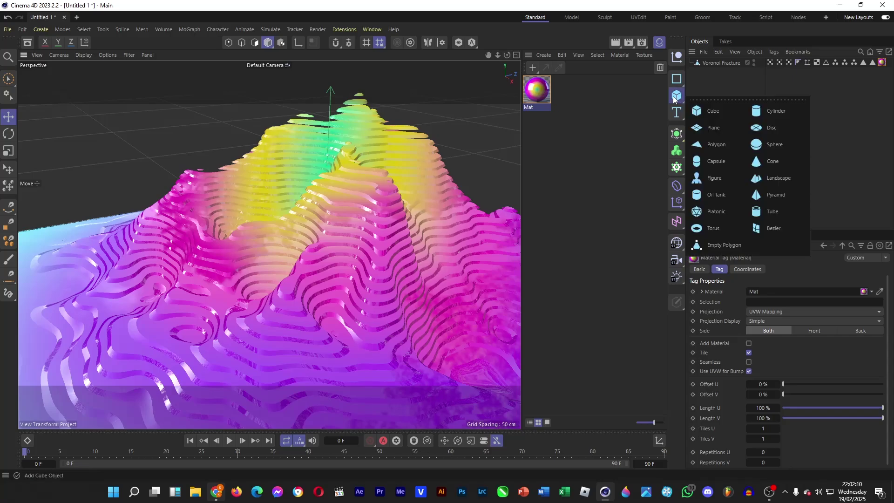
{"action": "left_click", "coordinate": [761, 145]}
{"action": "left_click_drag", "start_coordinate": [759, 289], "coordinate": [885, 289]}
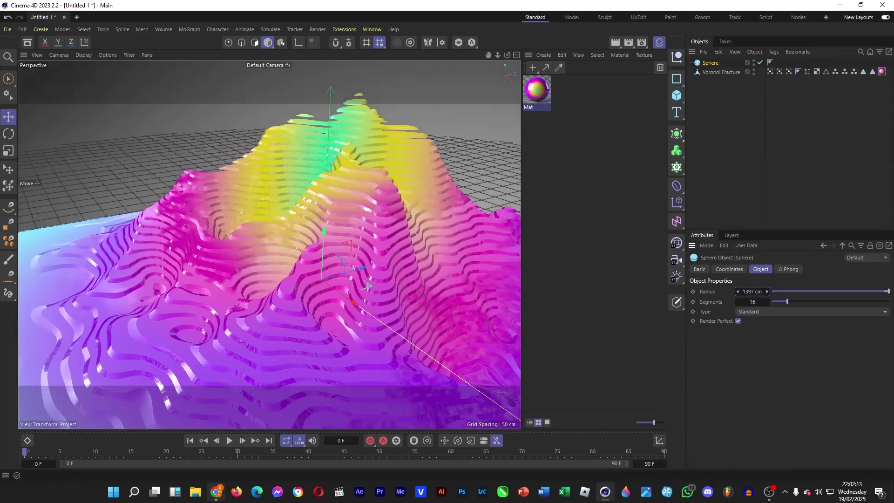
Create a new material with white Luminance enabled at 100% brightness and apply it to the sphere.
{"action": "left_click", "coordinate": [532, 67]}
{"action": "double_click", "coordinate": [535, 94]}
{"action": "left_click", "coordinate": [584, 200]}
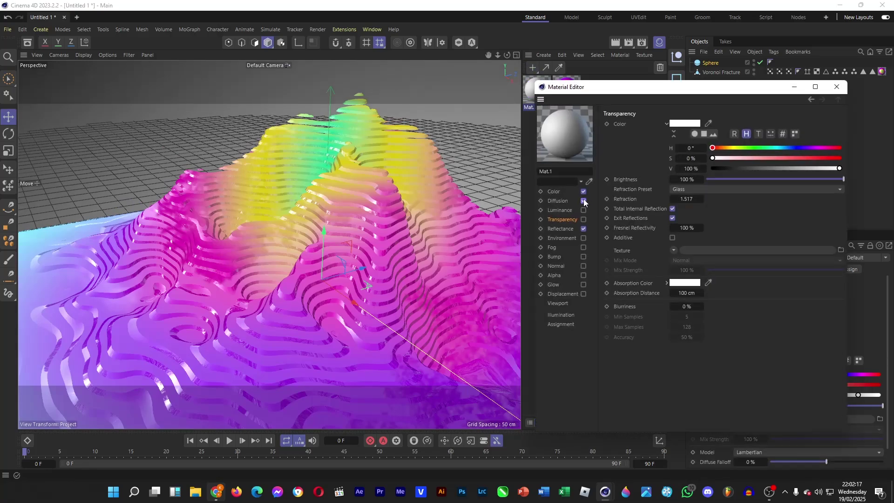
{"action": "left_click", "coordinate": [583, 200]}
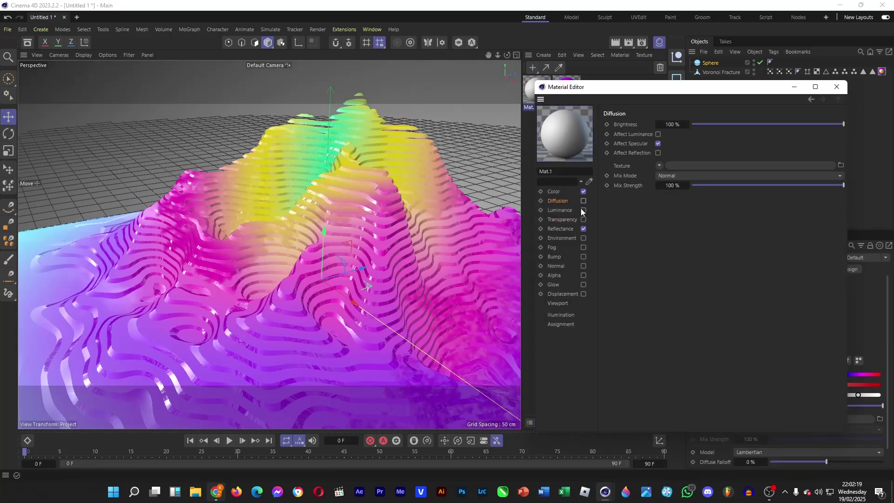
{"action": "left_click", "coordinate": [583, 210]}
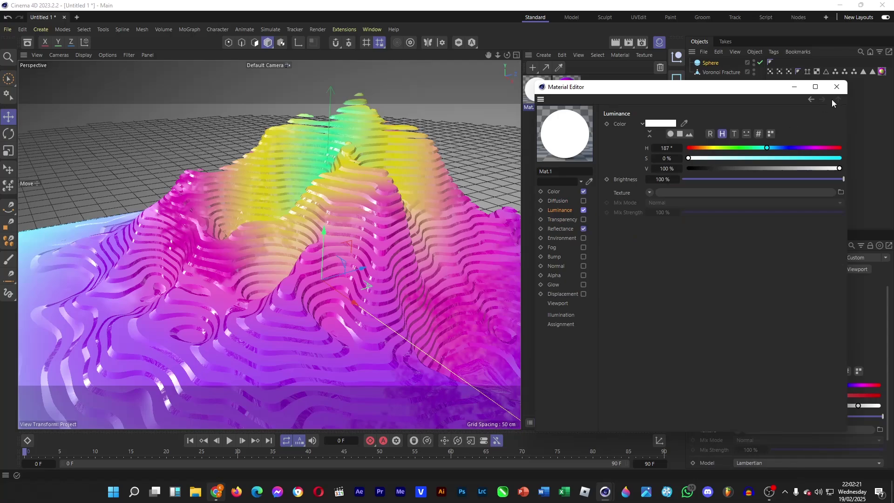
{"action": "left_click", "coordinate": [836, 86]}
{"action": "left_click_drag", "start_coordinate": [537, 92], "coordinate": [710, 63]}
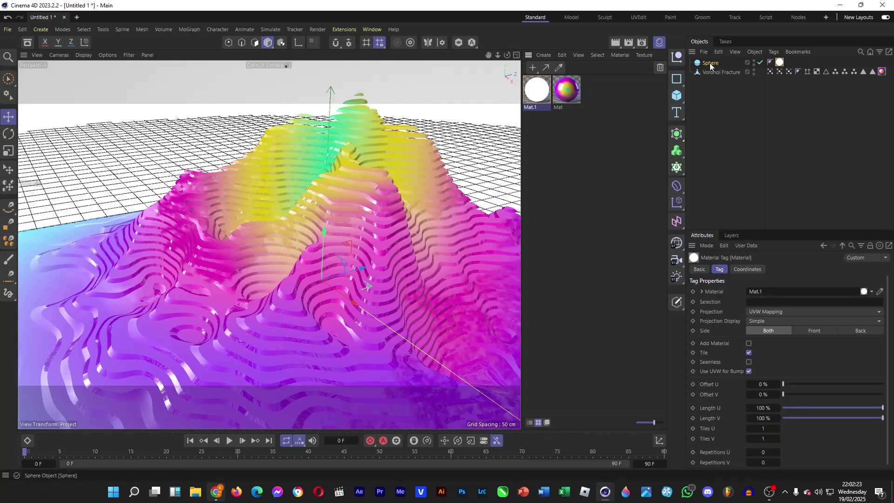
Set the render output size to 1920 by 1080 pixels.
{"action": "left_click", "coordinate": [323, 30]}
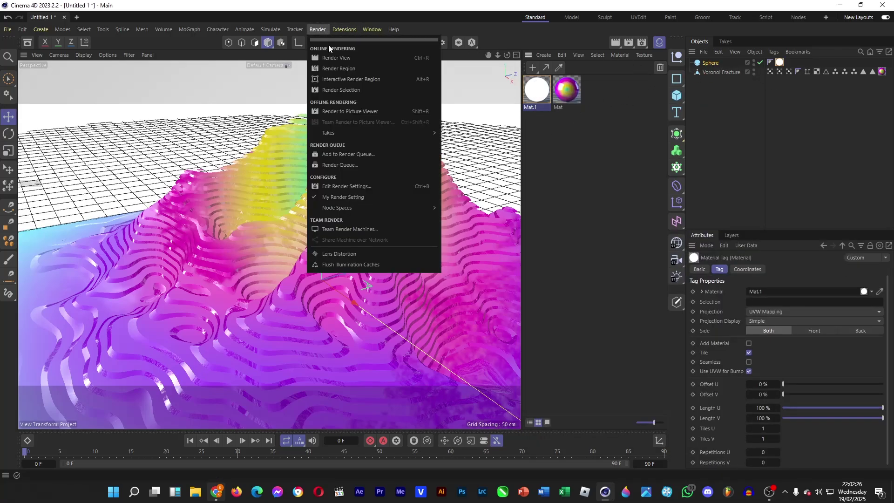
{"action": "left_click", "coordinate": [362, 186]}
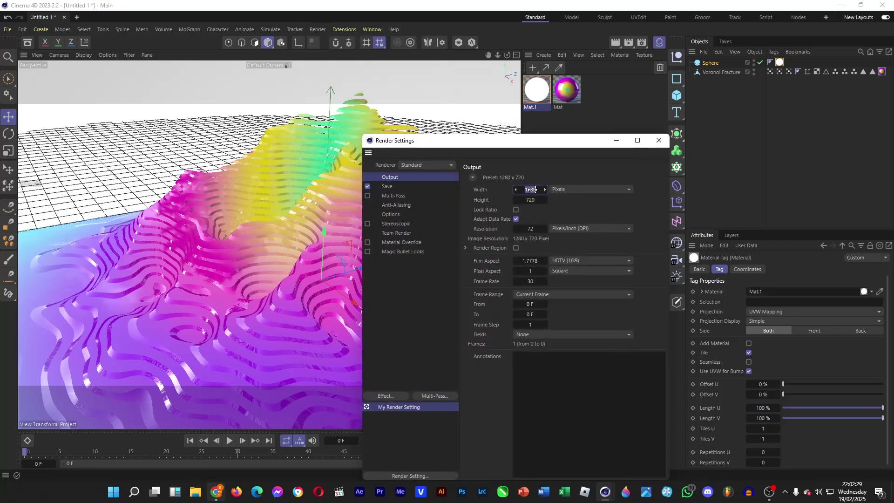
{"action": "type", "text": "1920"}
{"action": "left_click", "coordinate": [529, 203]}
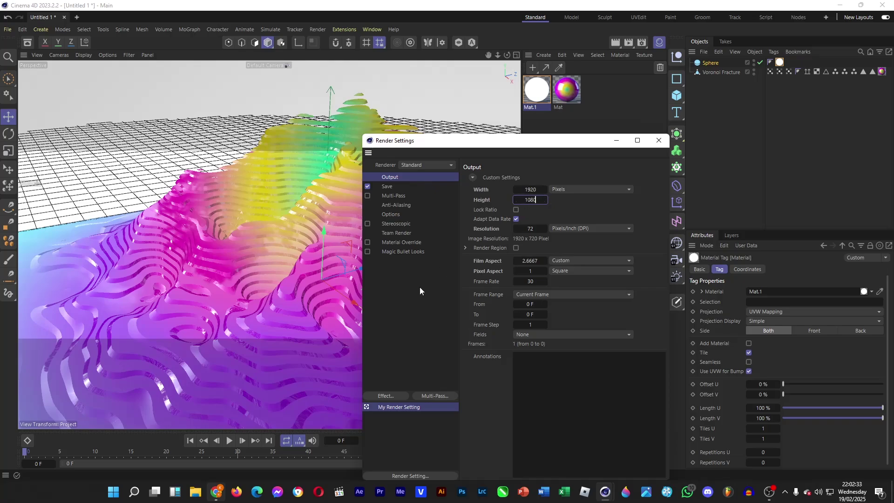
{"action": "left_click", "coordinate": [416, 166]}
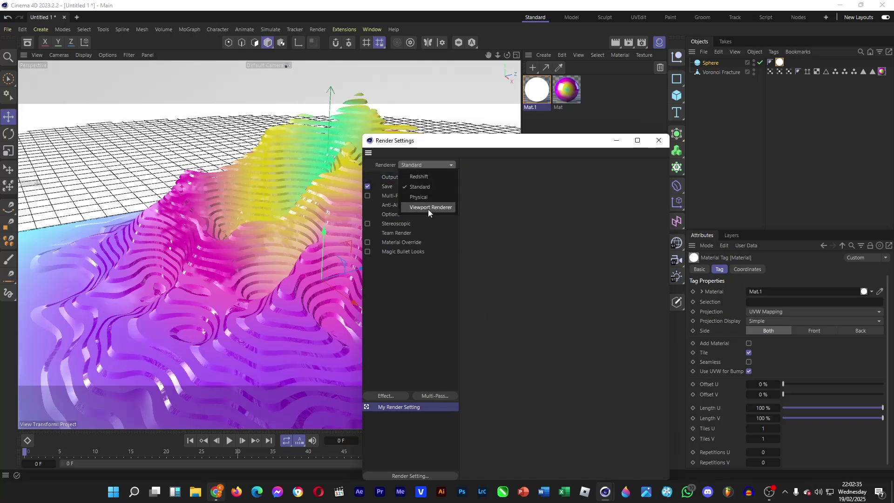
{"action": "left_click", "coordinate": [393, 206]}
{"action": "left_click", "coordinate": [390, 178]}
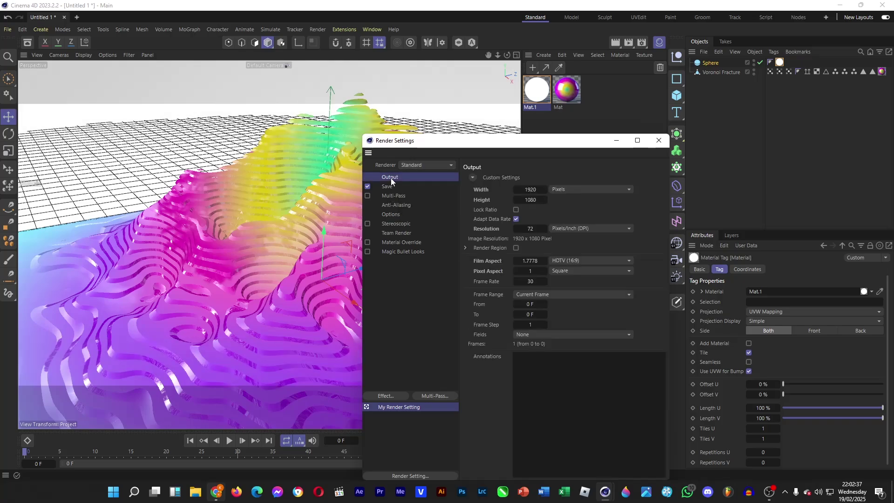
{"action": "left_click", "coordinate": [431, 167]}
{"action": "left_click", "coordinate": [433, 206]}
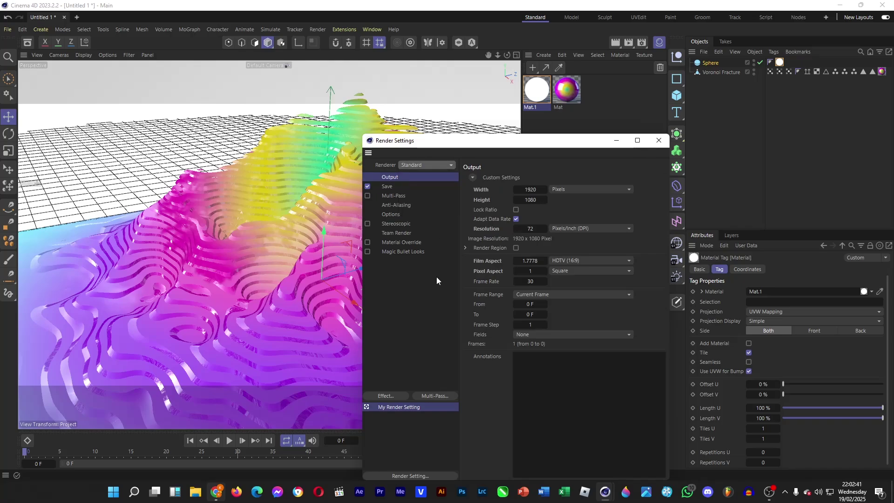
Add the Ambient Occlusion and Global Illumination effects to the render settings.
{"action": "left_click", "coordinate": [392, 394]}
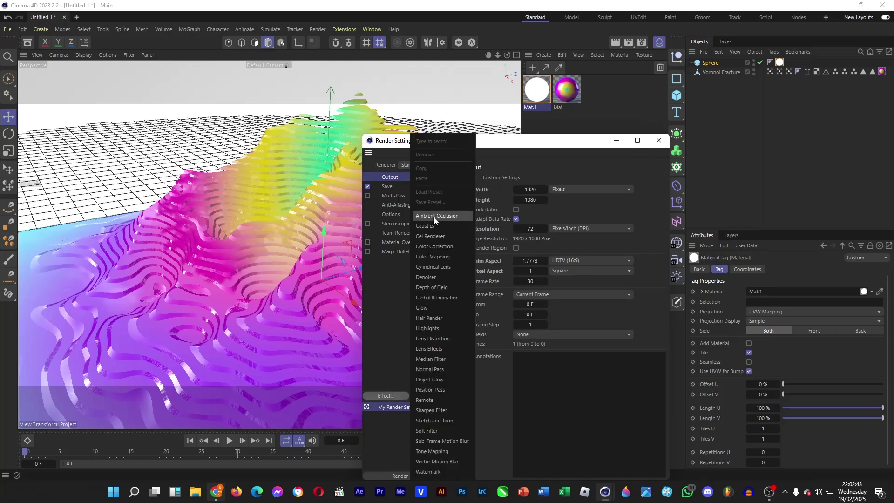
{"action": "left_click", "coordinate": [434, 216]}
{"action": "left_click", "coordinate": [390, 397]}
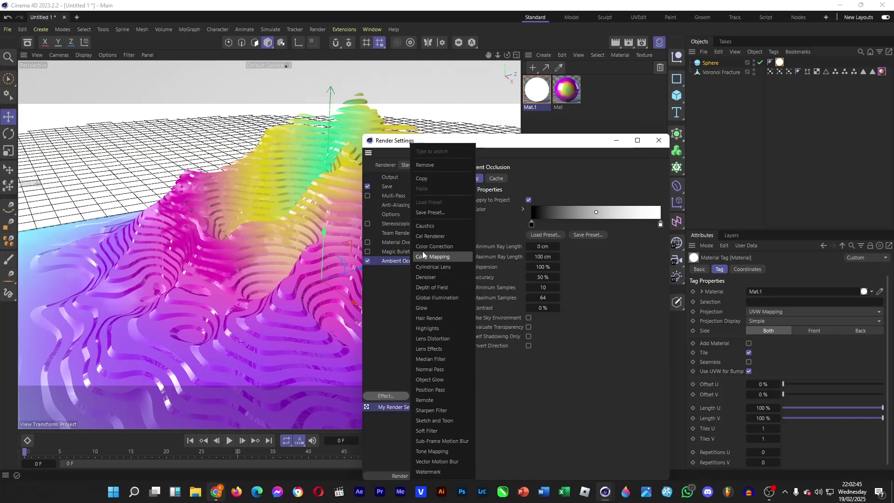
{"action": "left_click", "coordinate": [440, 297]}
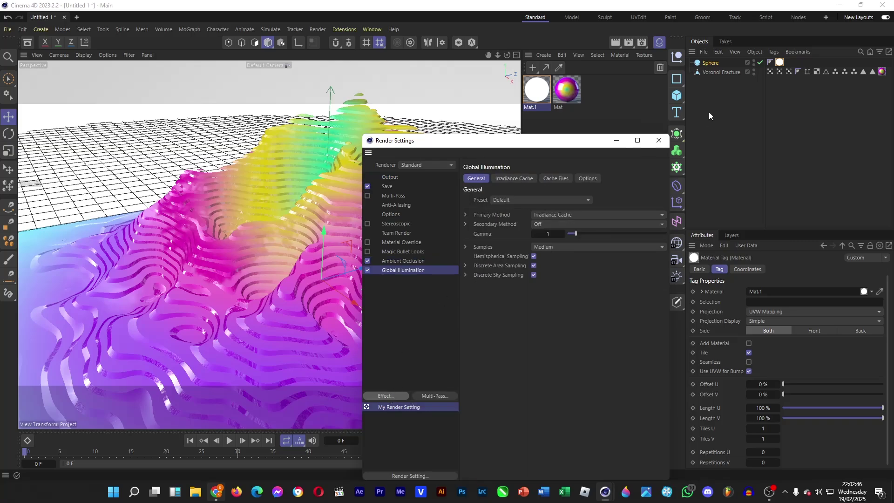
{"action": "left_click", "coordinate": [658, 140]}
Hide the material manager, frame the whole mountain in the widened perspective view and render that view.
{"action": "left_click", "coordinate": [659, 46]}
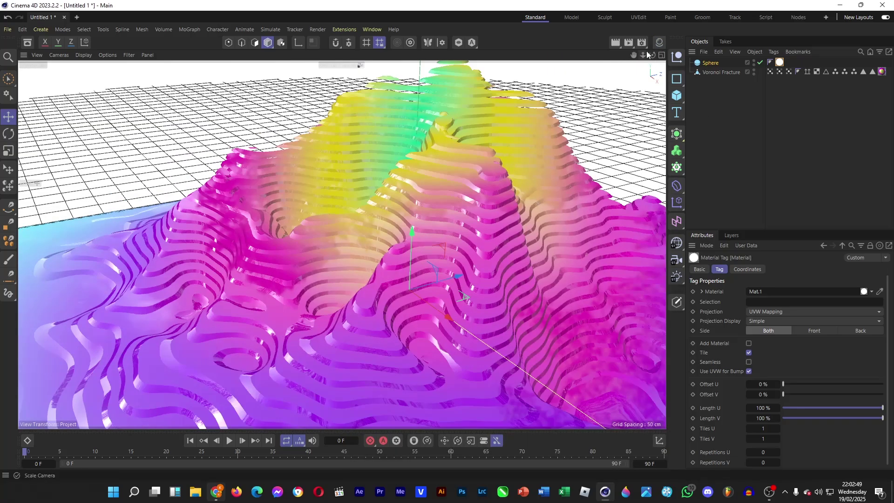
{"action": "left_click_drag", "start_coordinate": [643, 55], "coordinate": [670, 70]}
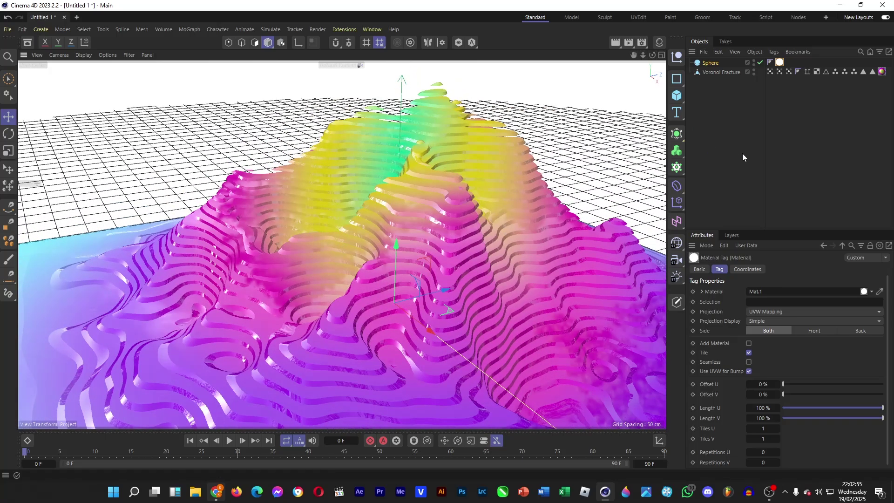
{"action": "key", "text": "ctrl+r"}
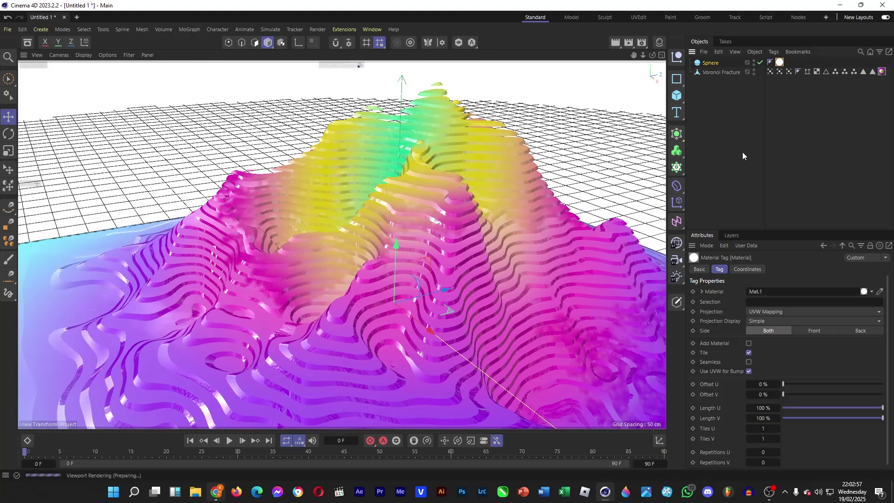